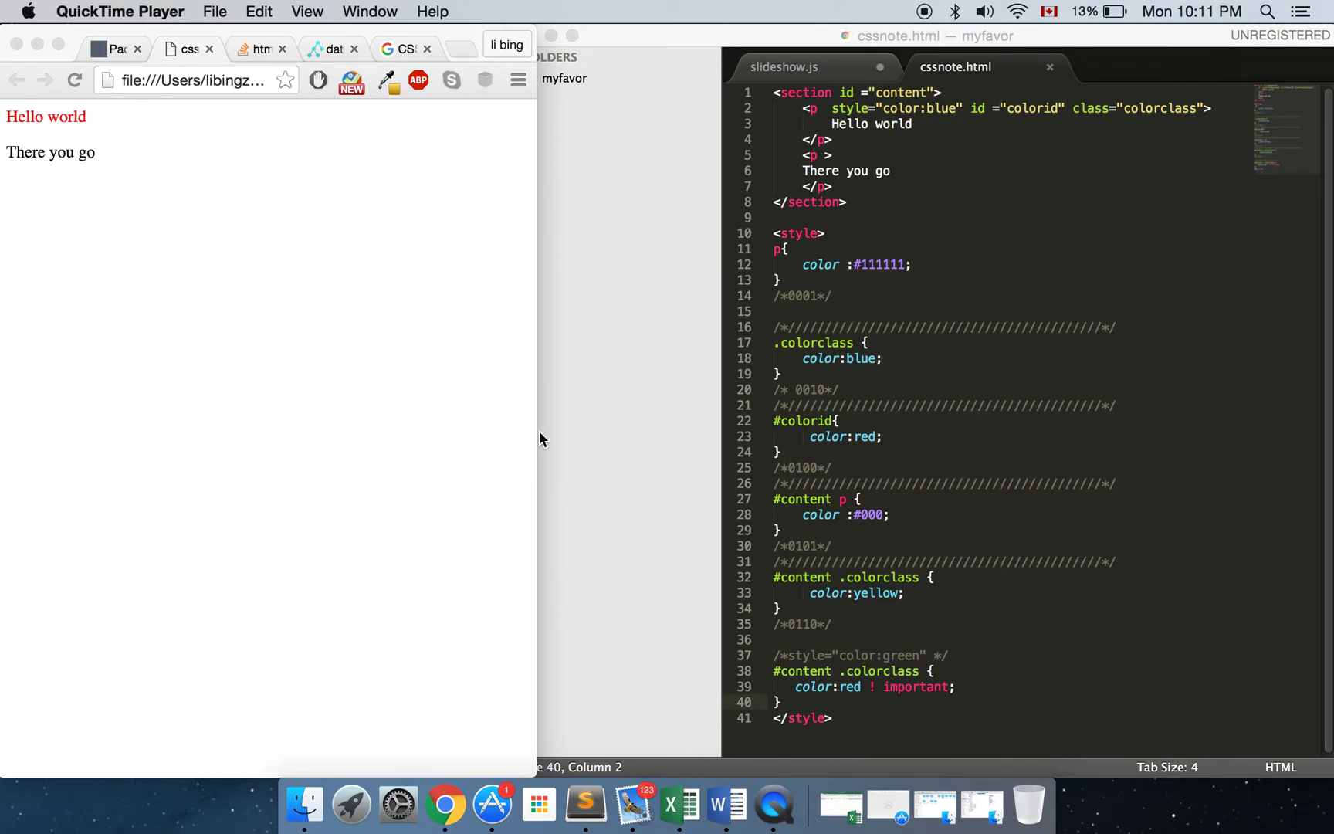
Bring up the Word css note listing the five selector priority levels.
click(727, 805)
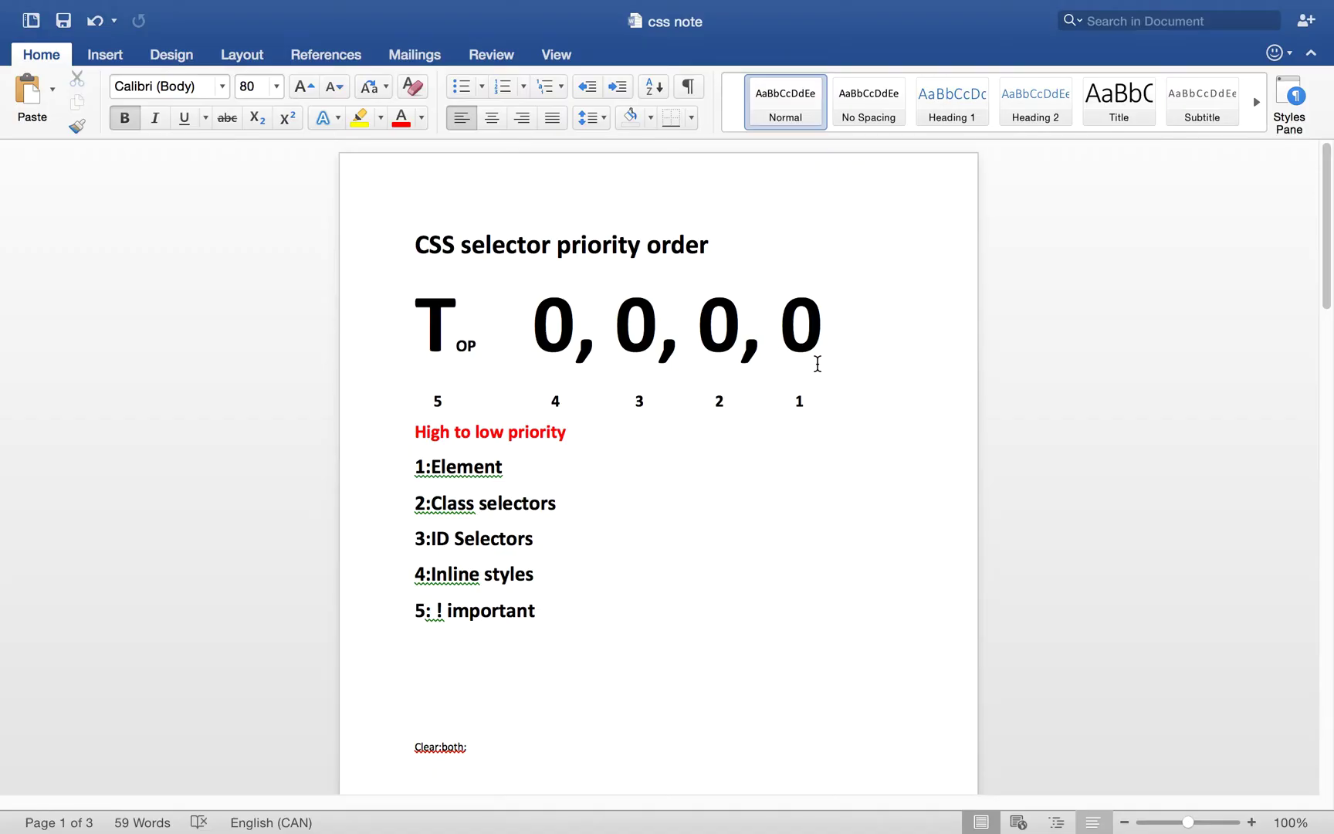
key(Right)
Add 'p /div/section' as element examples after the 1:Element item.
click(813, 349)
drag(814, 350, 790, 351)
click(800, 413)
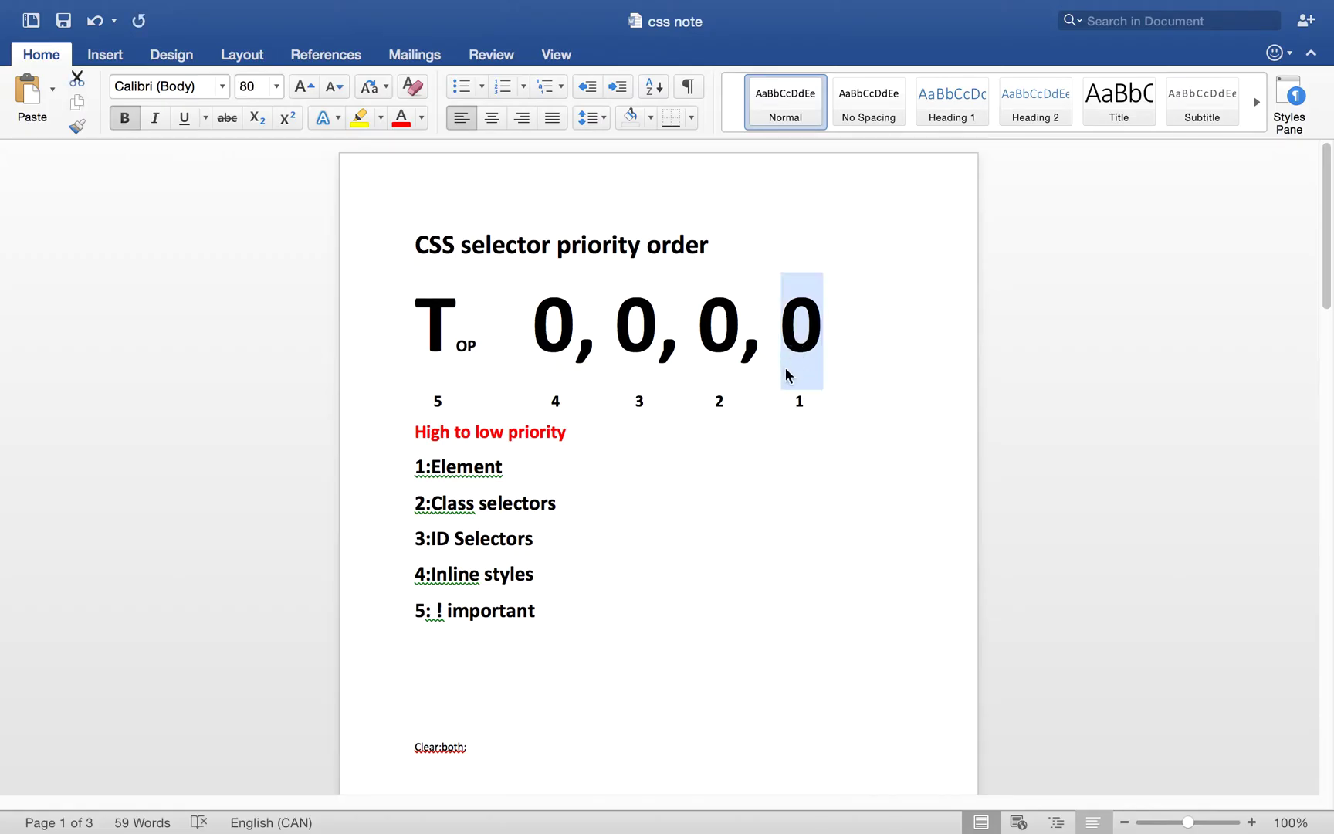
click(804, 419)
click(800, 347)
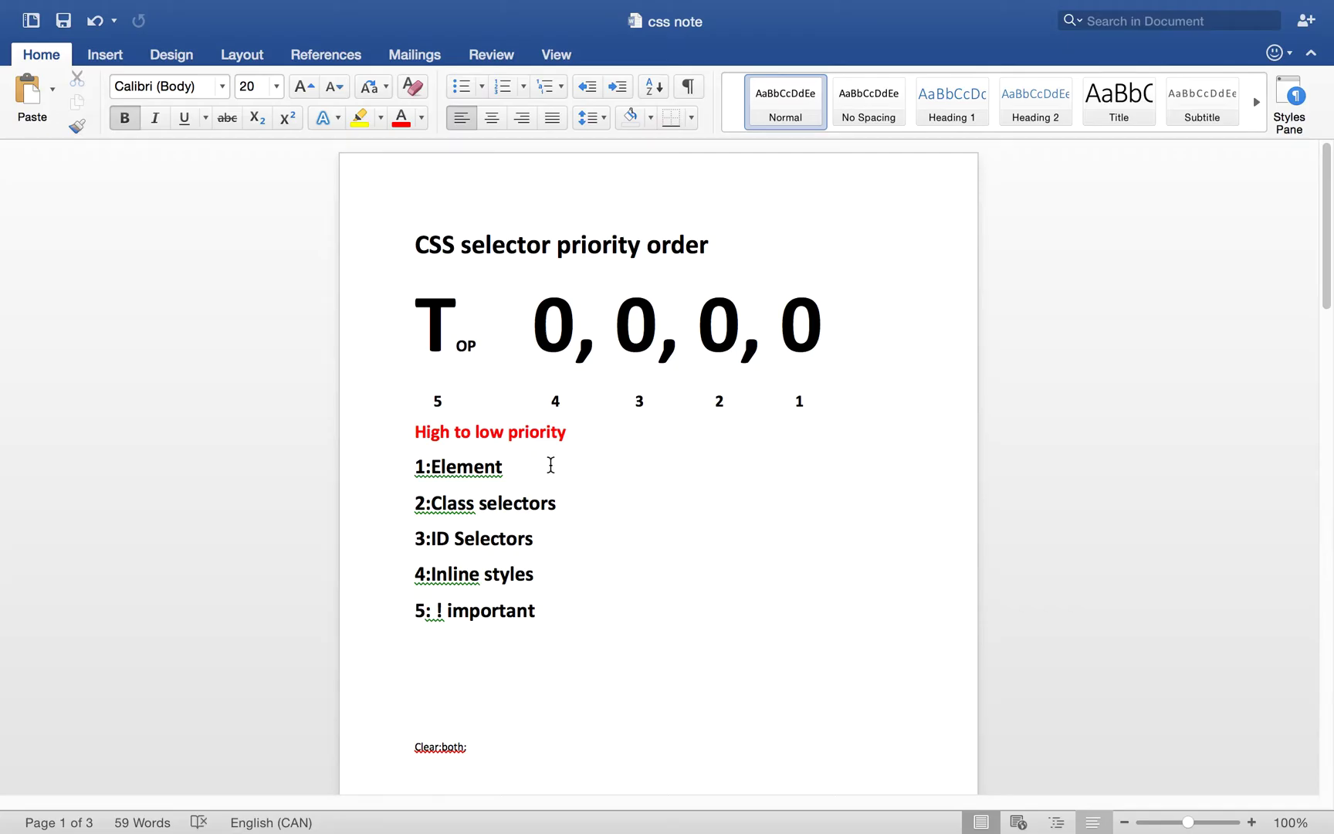
text(  p )
text(/div)
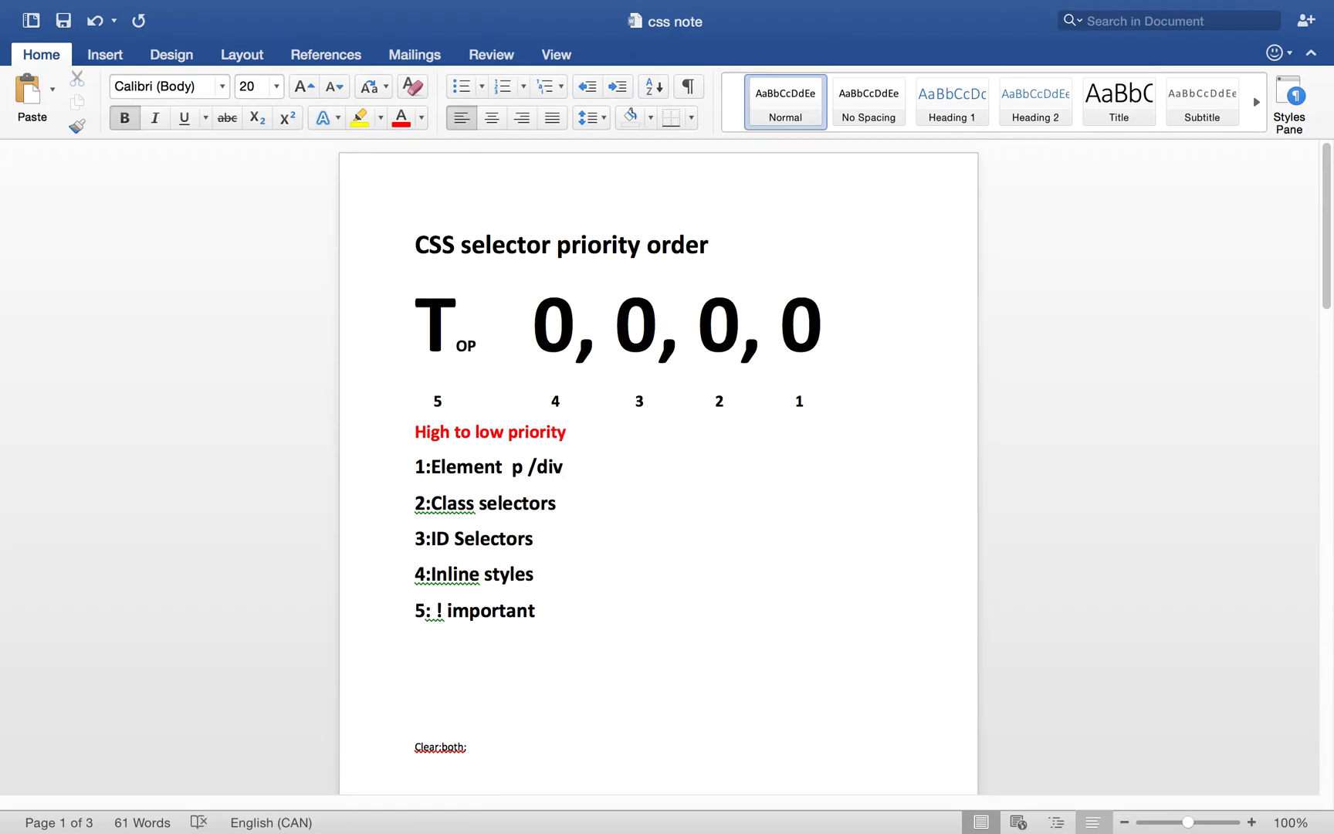
text(/e)
key(BackSpace)
text(section)
Move through the ends of the 2:Class selectors, 3:ID Selectors and 4:Inline styles lines.
click(595, 503)
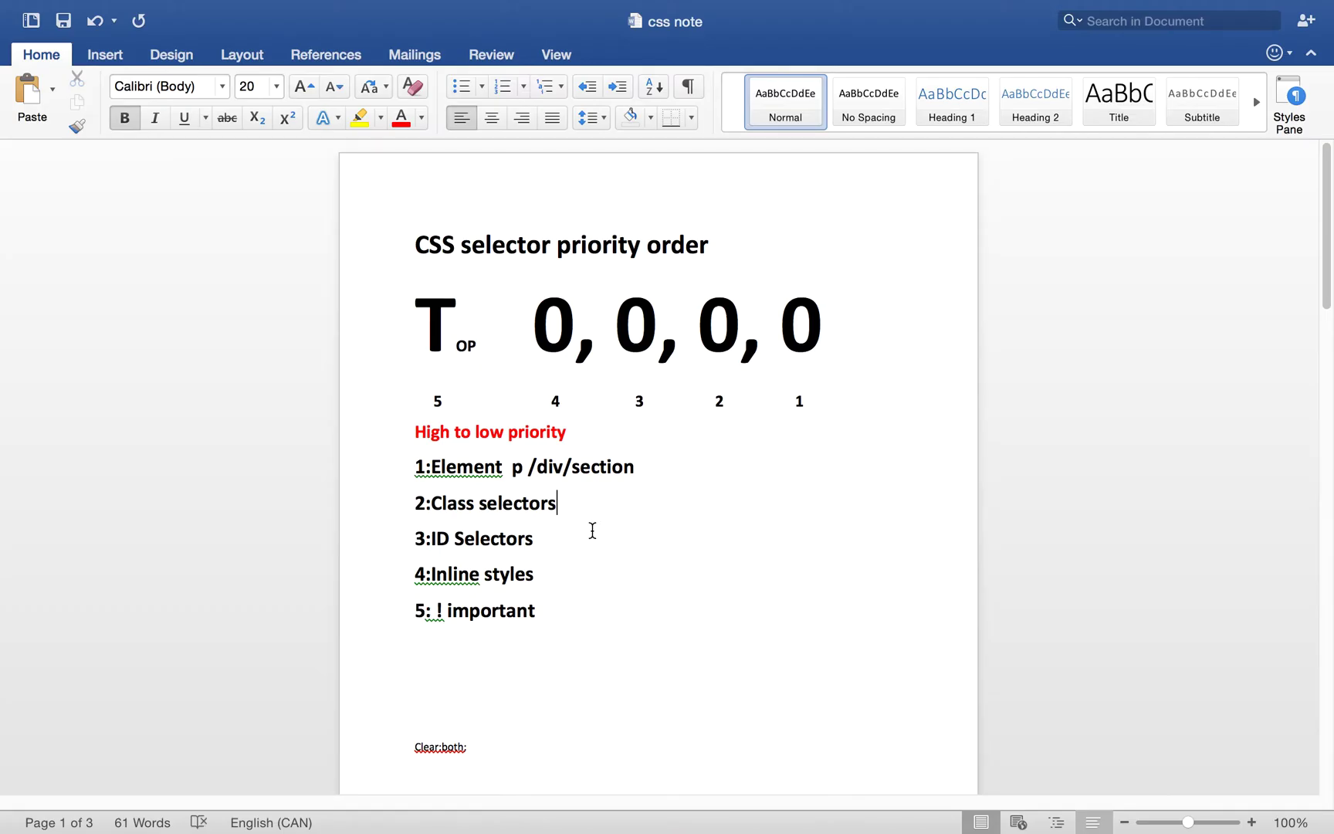
click(591, 514)
click(559, 547)
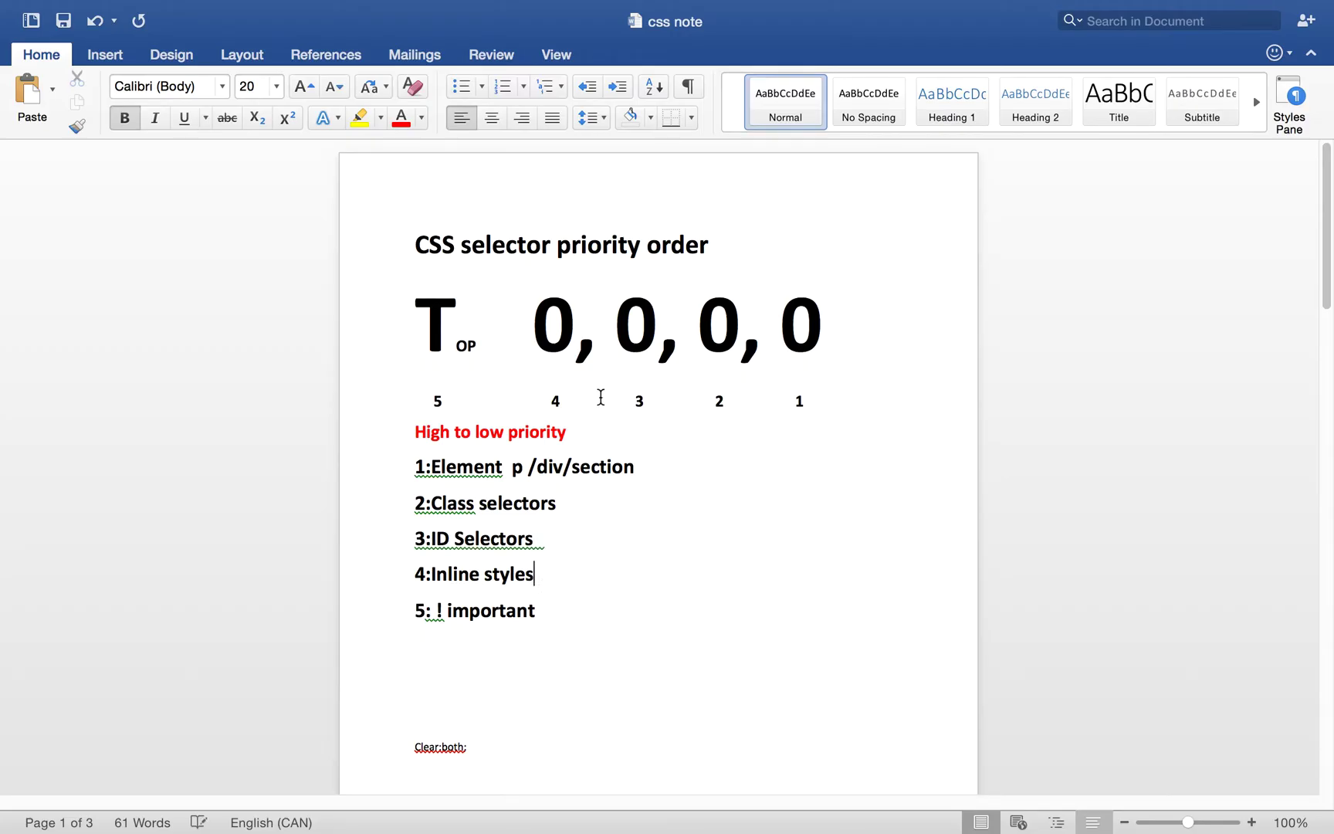
click(543, 329)
text(<p)
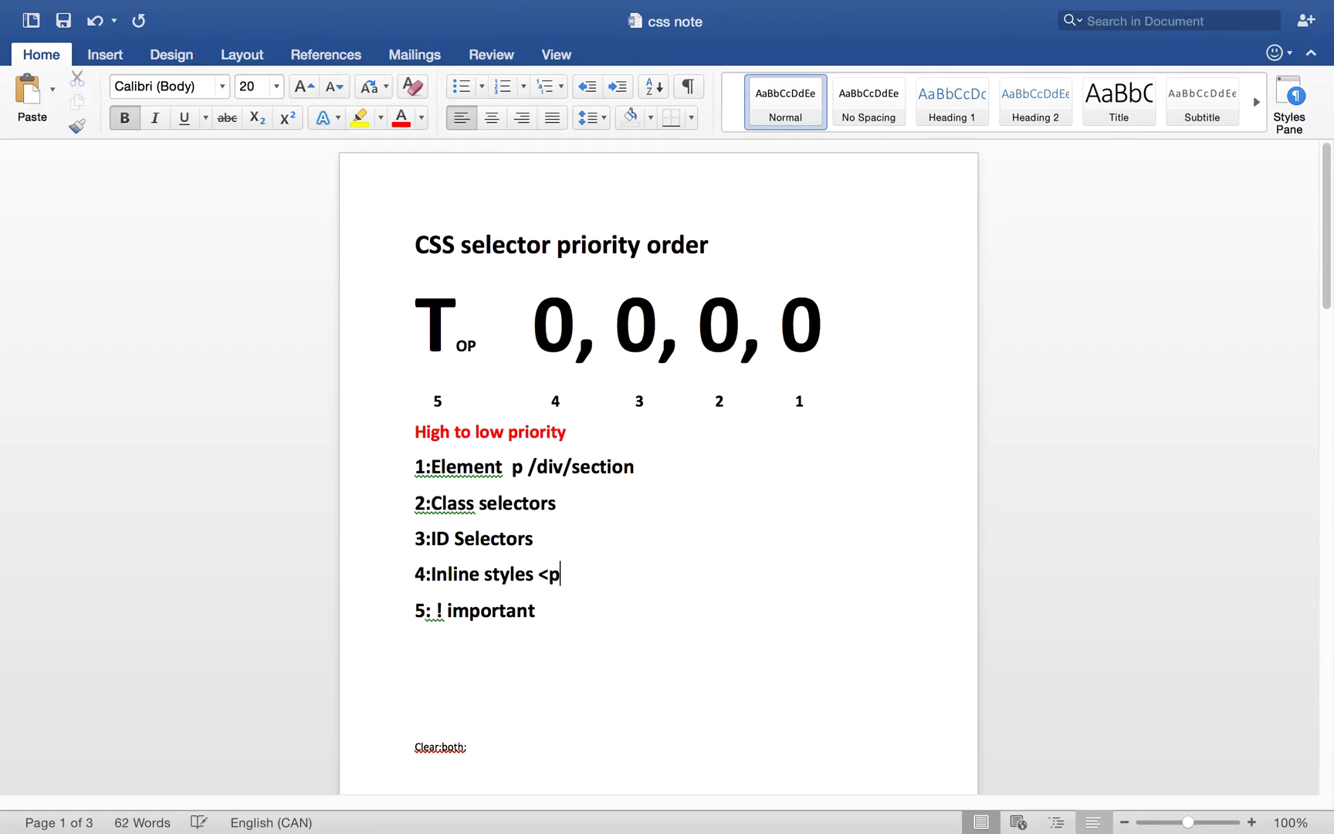
text(style-)
text( =)
text(")
text(color)
text(:)
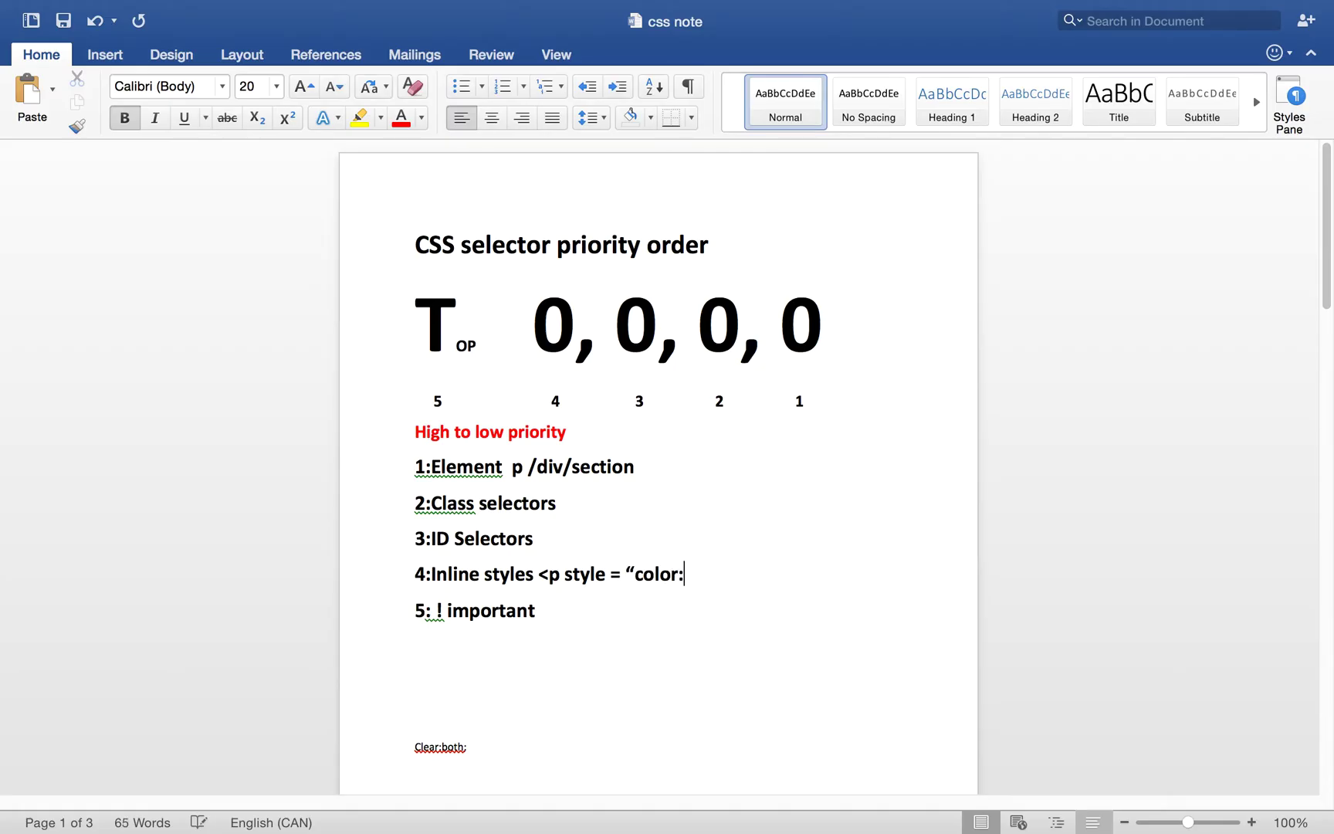
text(re")
text(>)
Finish the <p style = "color:re"> inline example and add the '5: ! important' item.
click(611, 608)
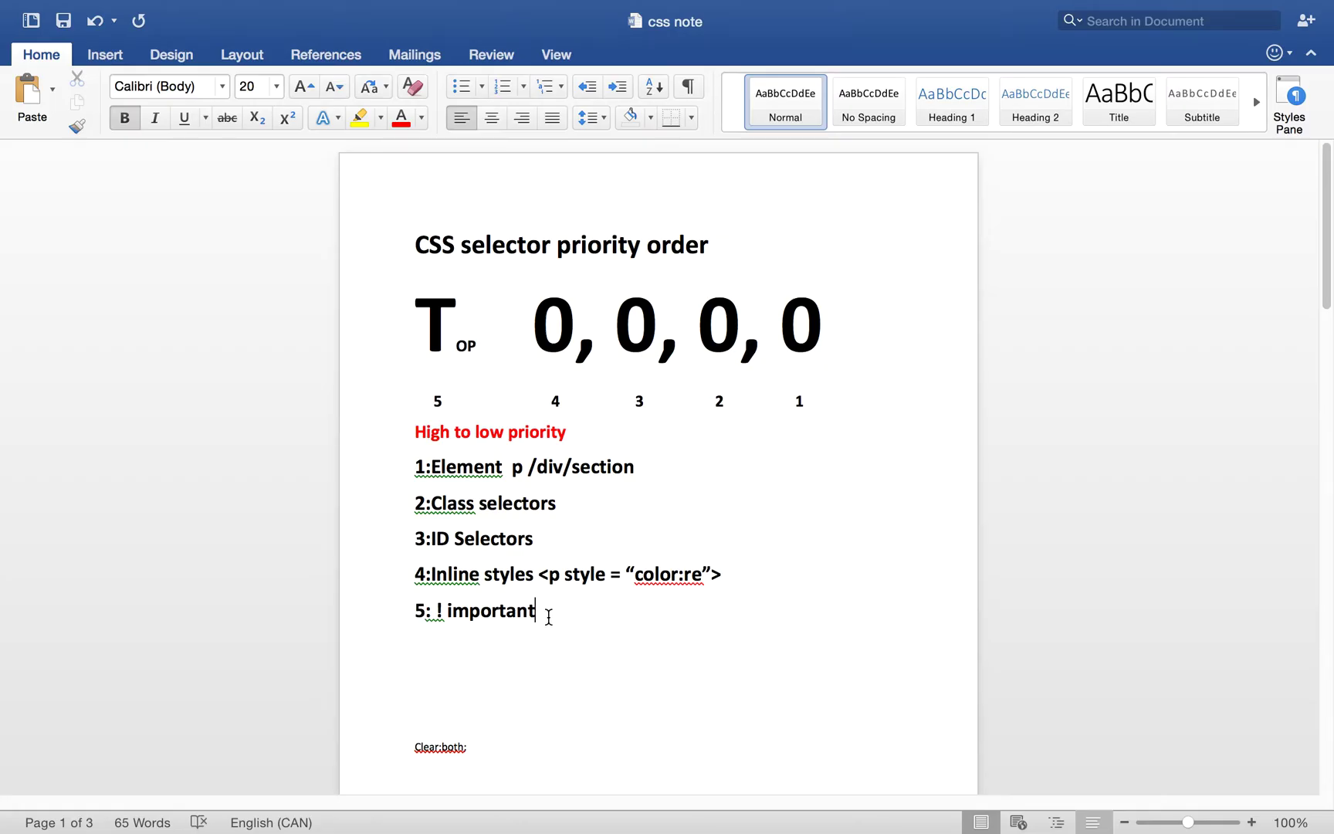
drag(555, 616, 435, 613)
click(595, 620)
scroll(596, 618, down, 1)
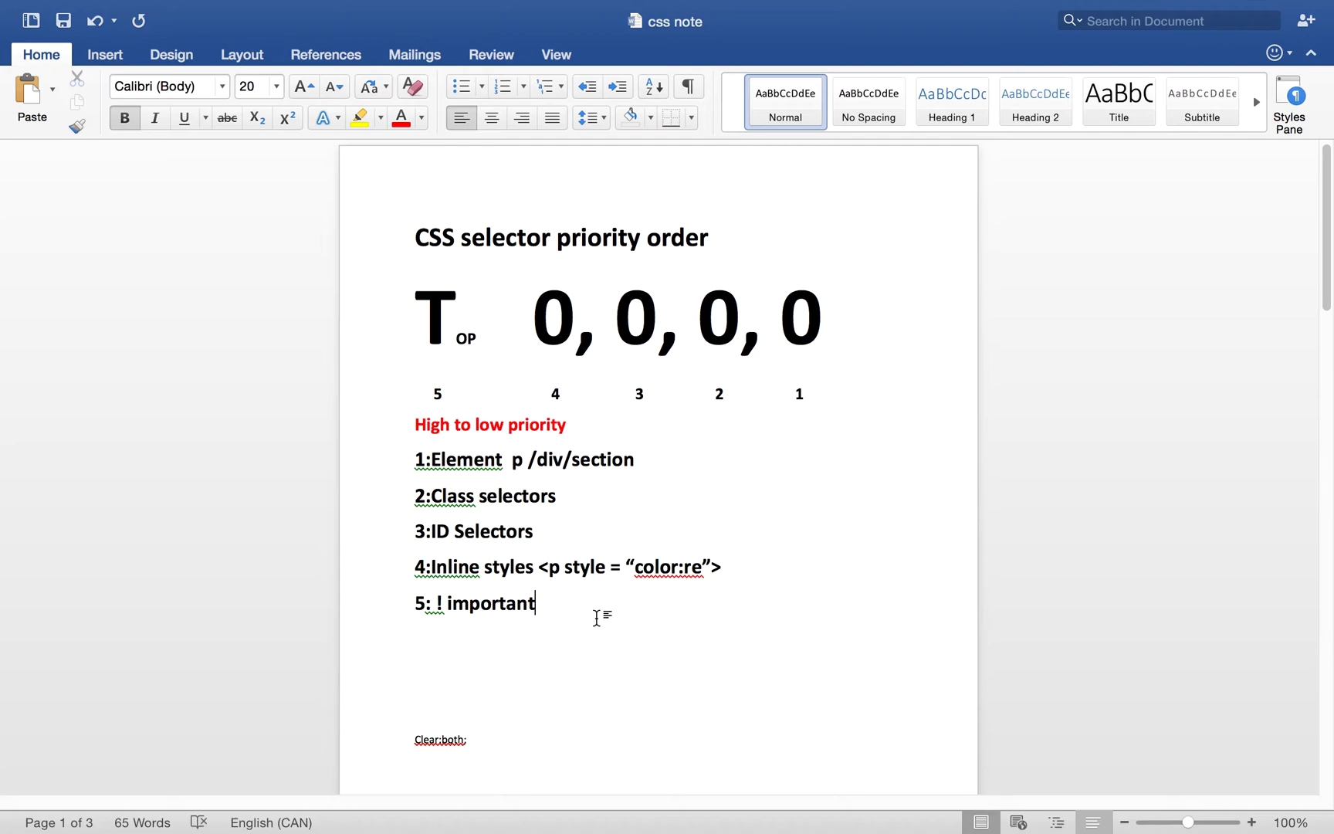
scroll(596, 619, up, 1)
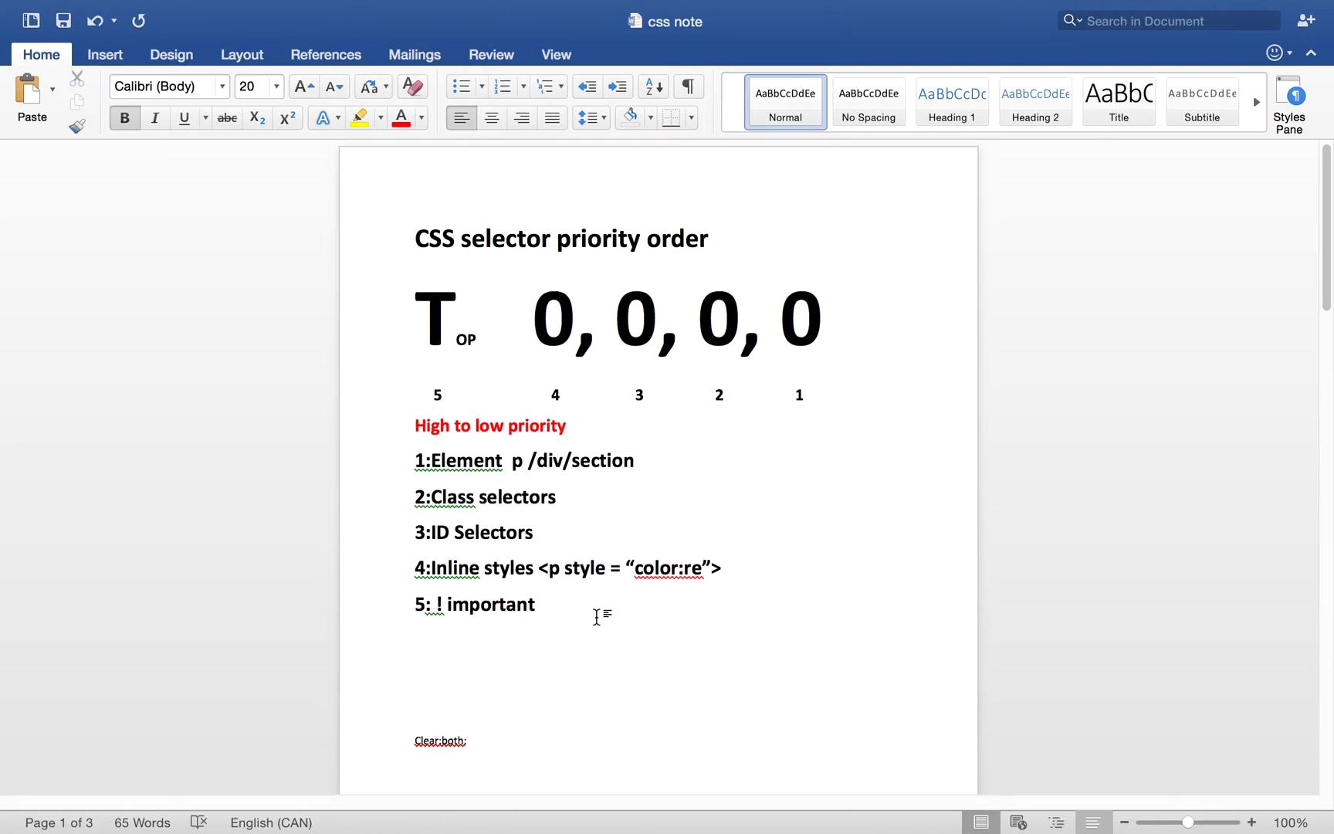
In Sublime Text, comment out the red !important declaration.
key(ctrl+Left)
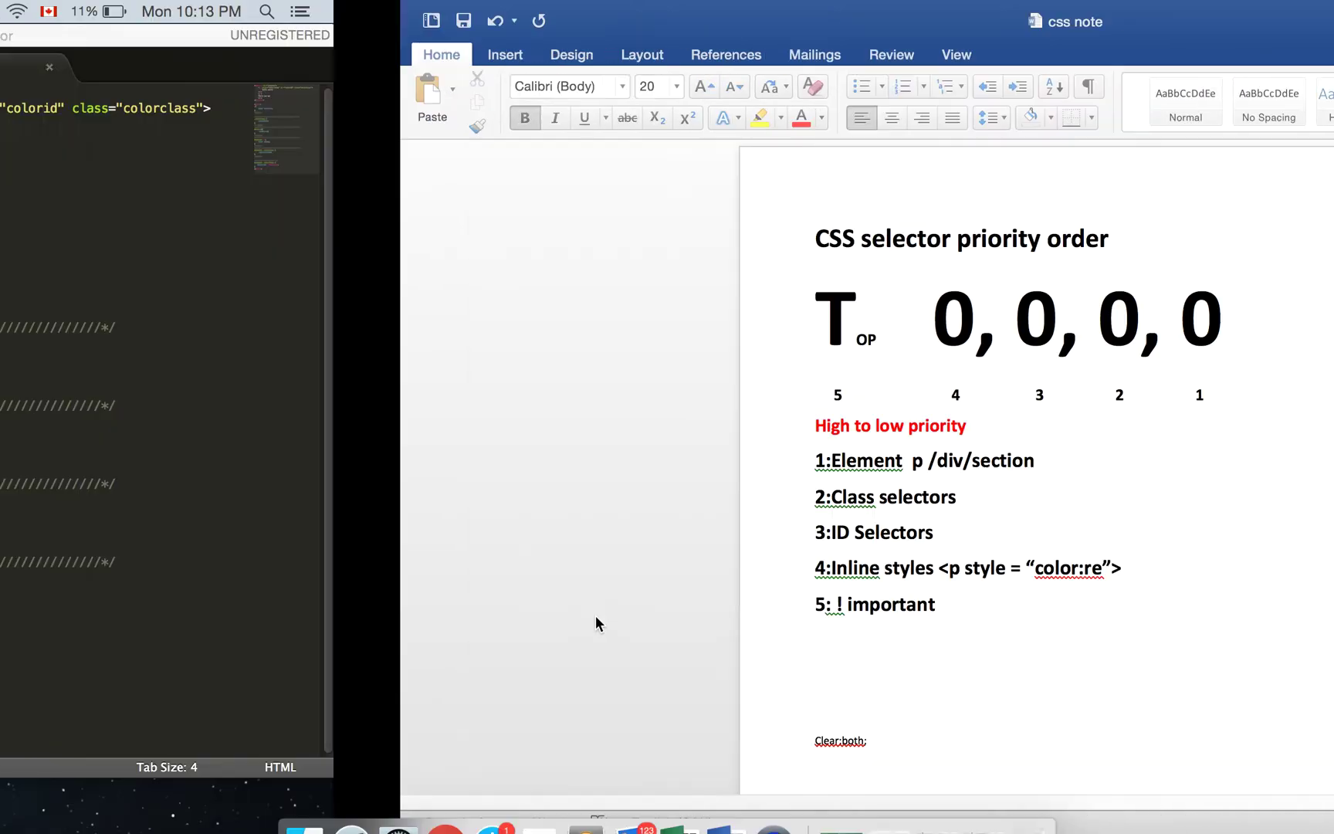
click(263, 431)
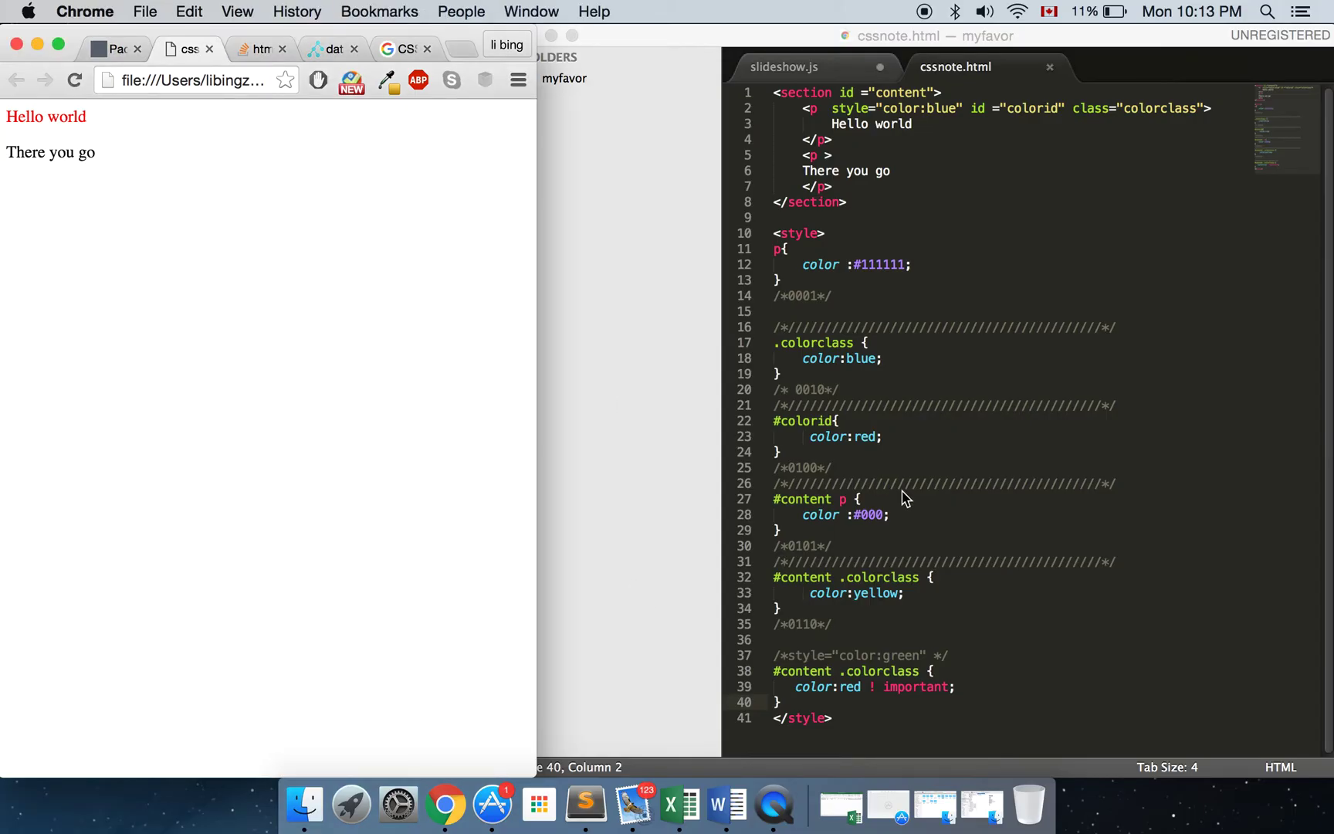
click(796, 690)
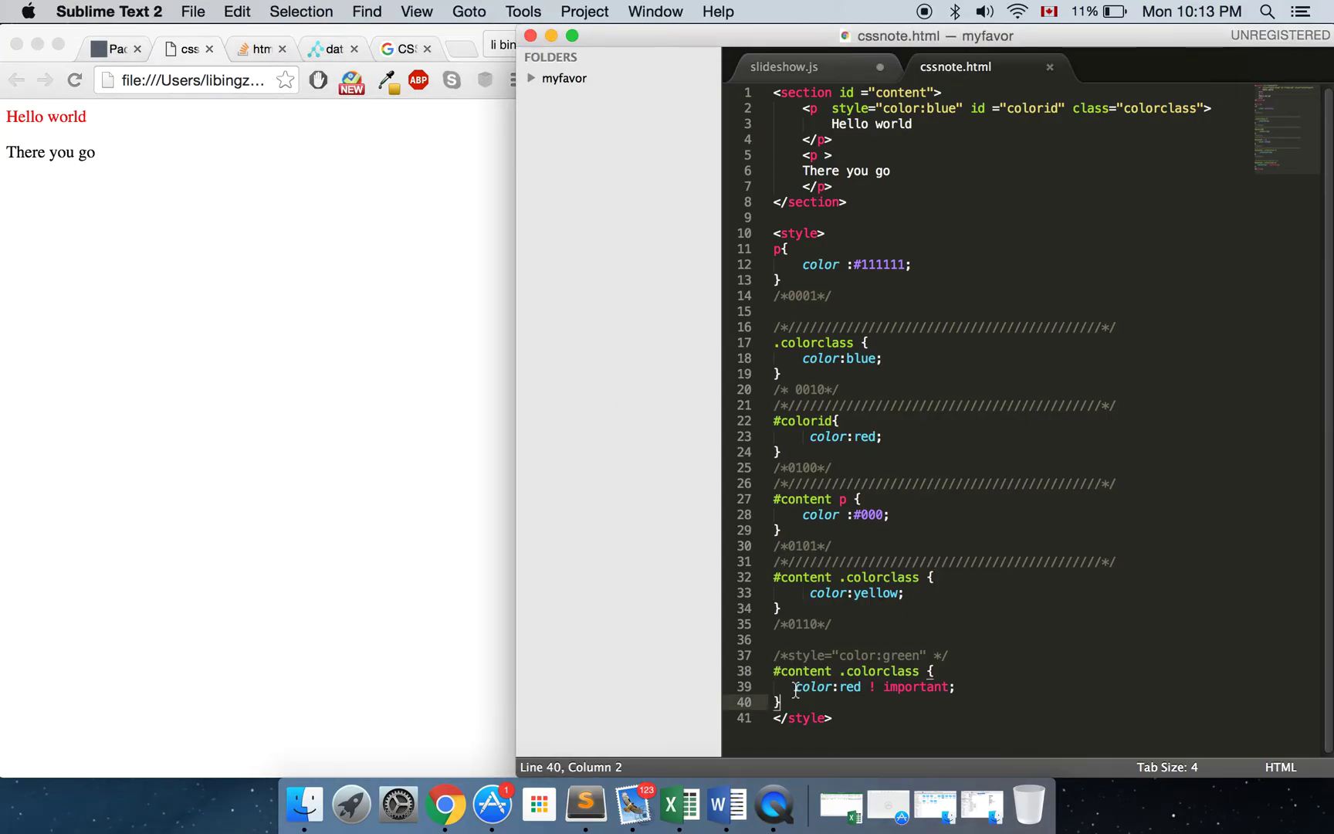
key(super+slash)
key(super+z)
click(810, 689)
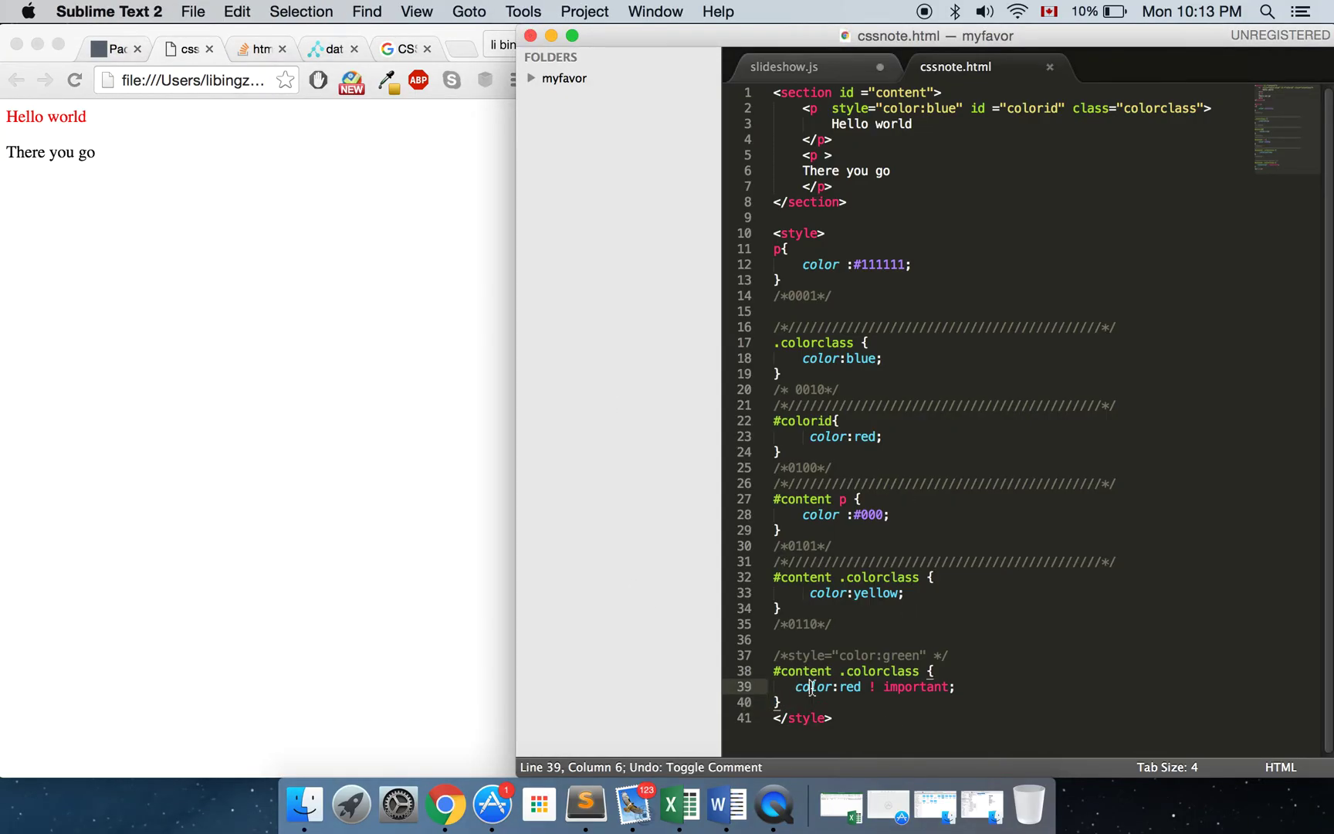
key(super+slash)
Comment out the yellow, #000 and #colorid red colour declarations.
click(857, 592)
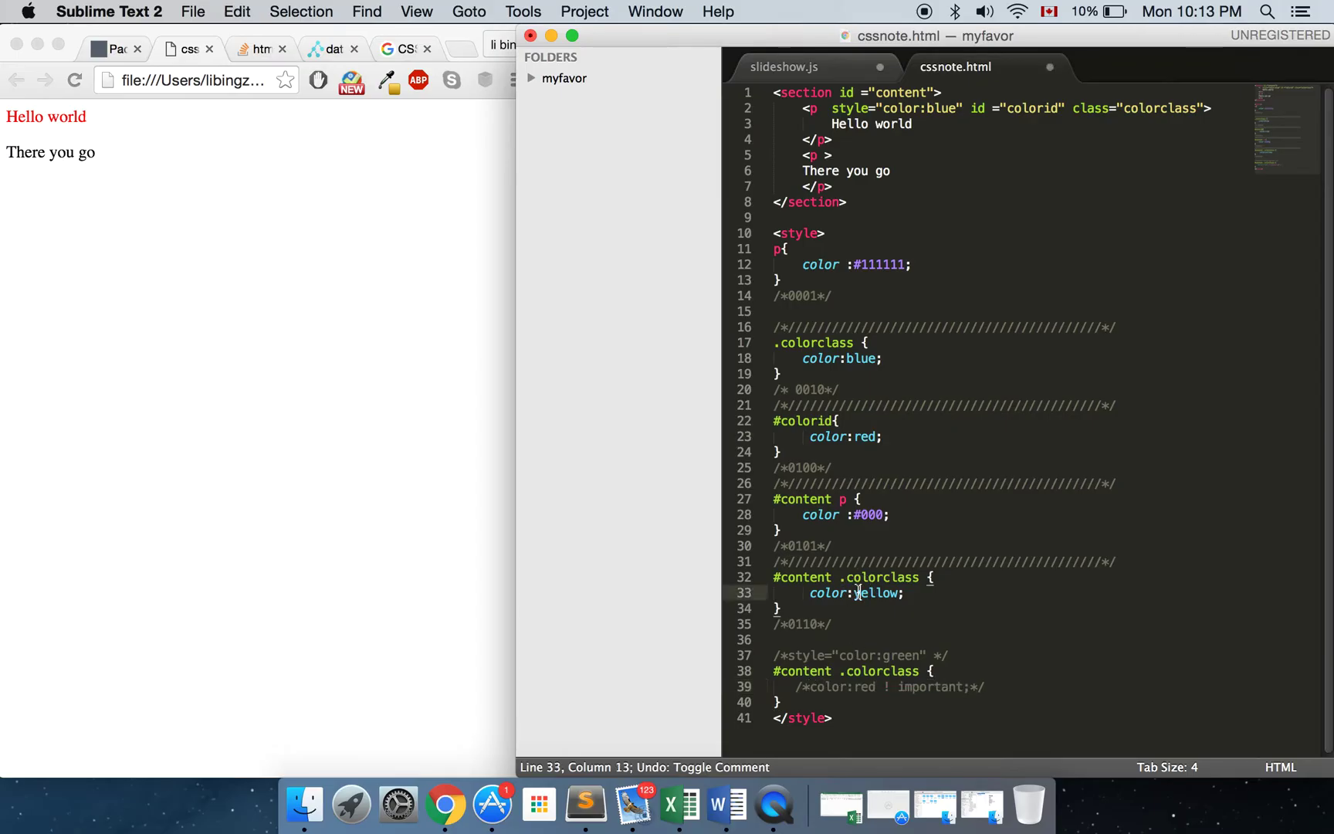
key(super+slash)
click(834, 515)
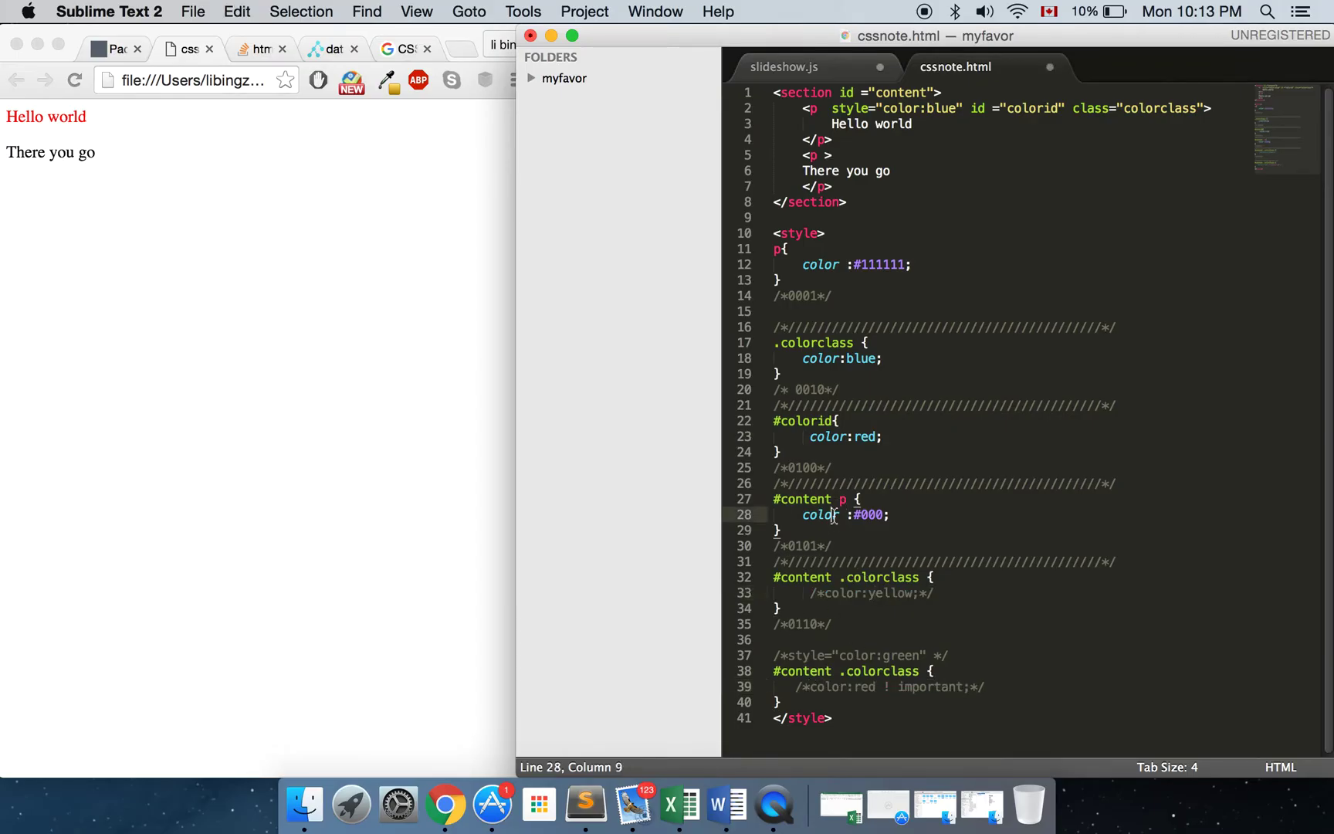
key(super+slash)
click(849, 437)
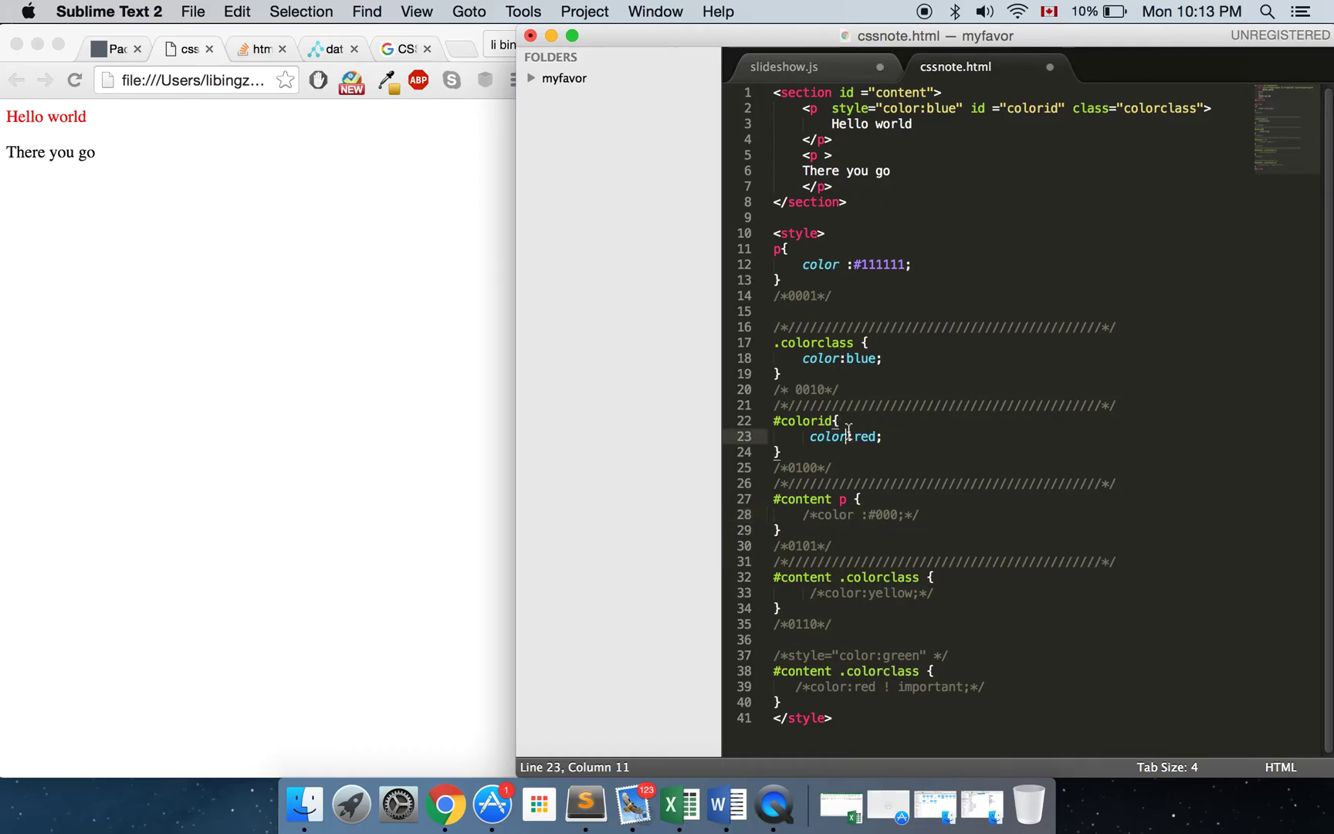
key(super+slash)
Comment out .colorclass color:blue, leaving only the p rule active.
click(857, 342)
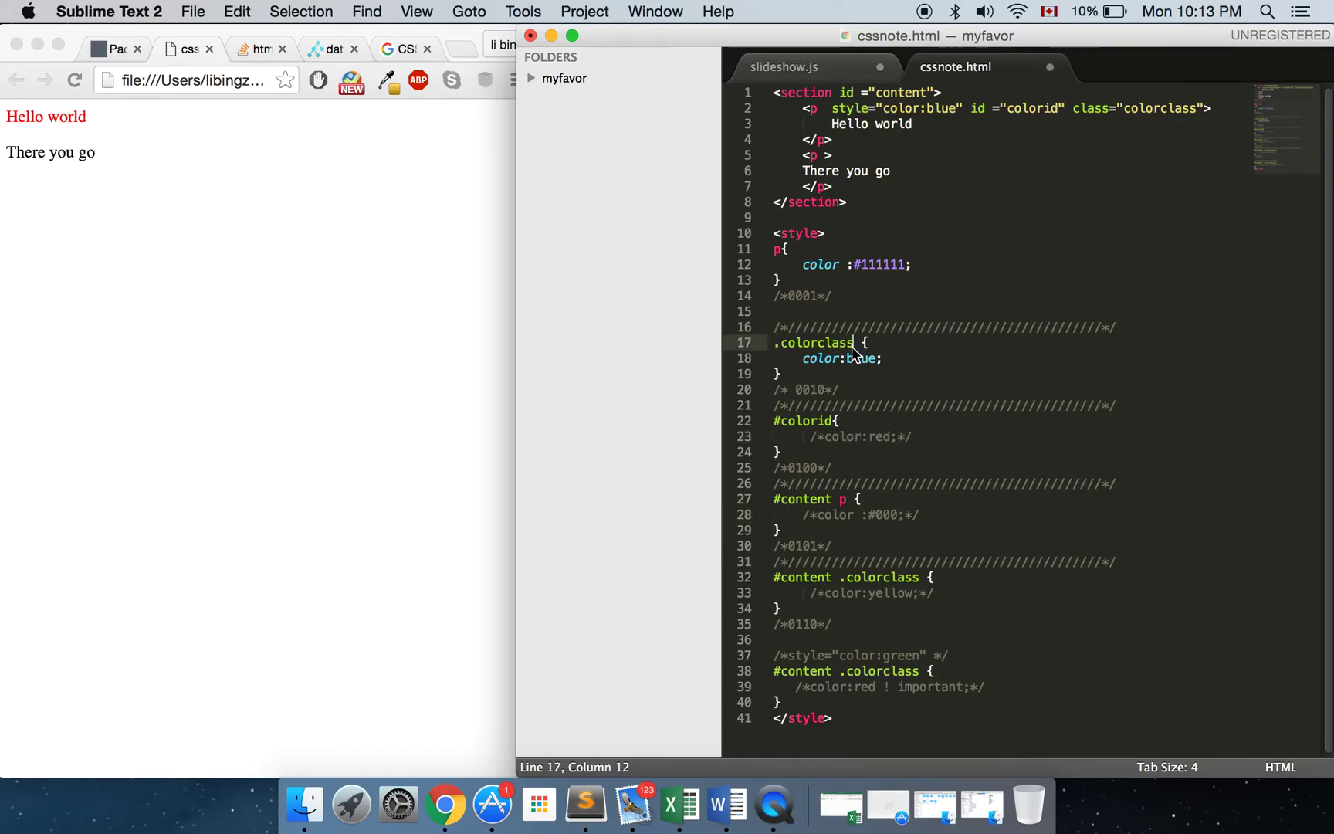
click(840, 360)
key(super+slash)
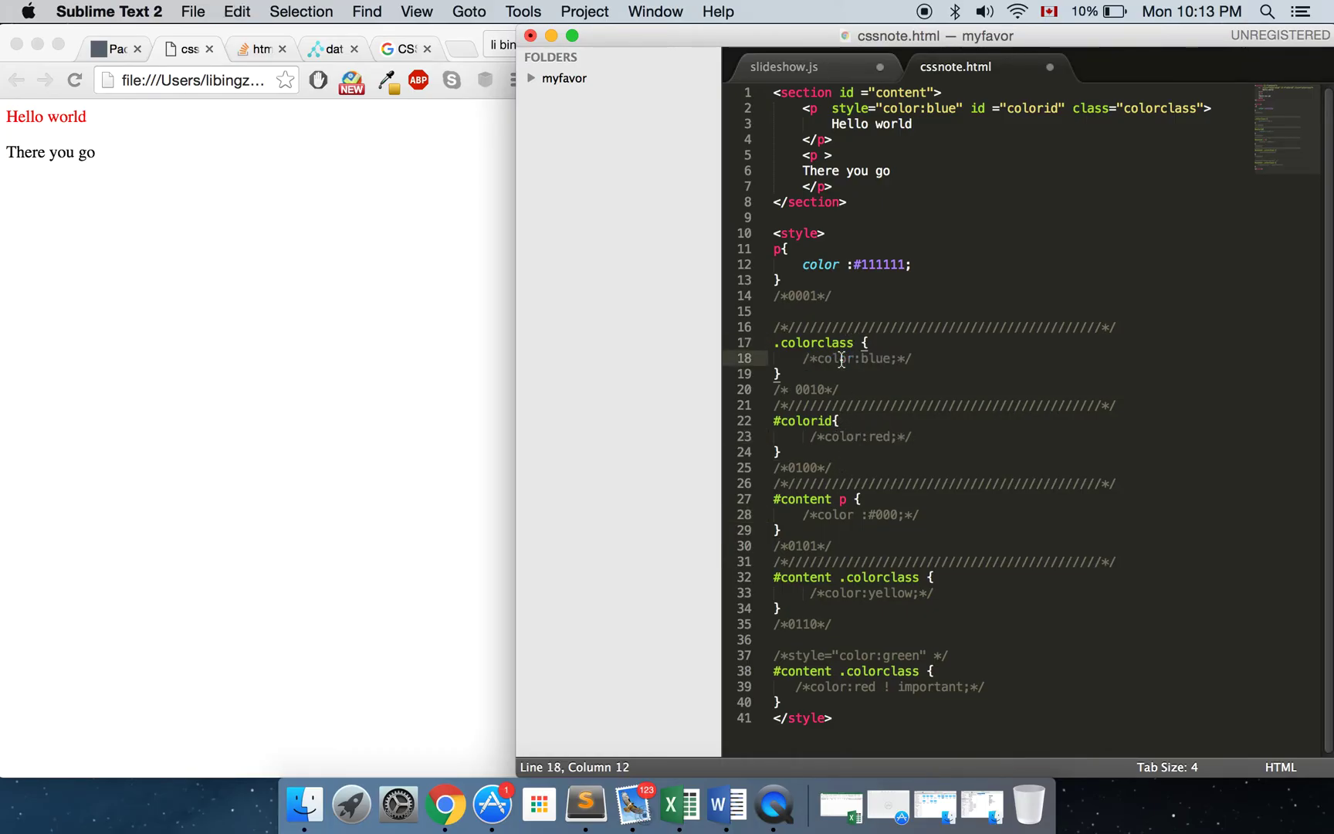
click(798, 265)
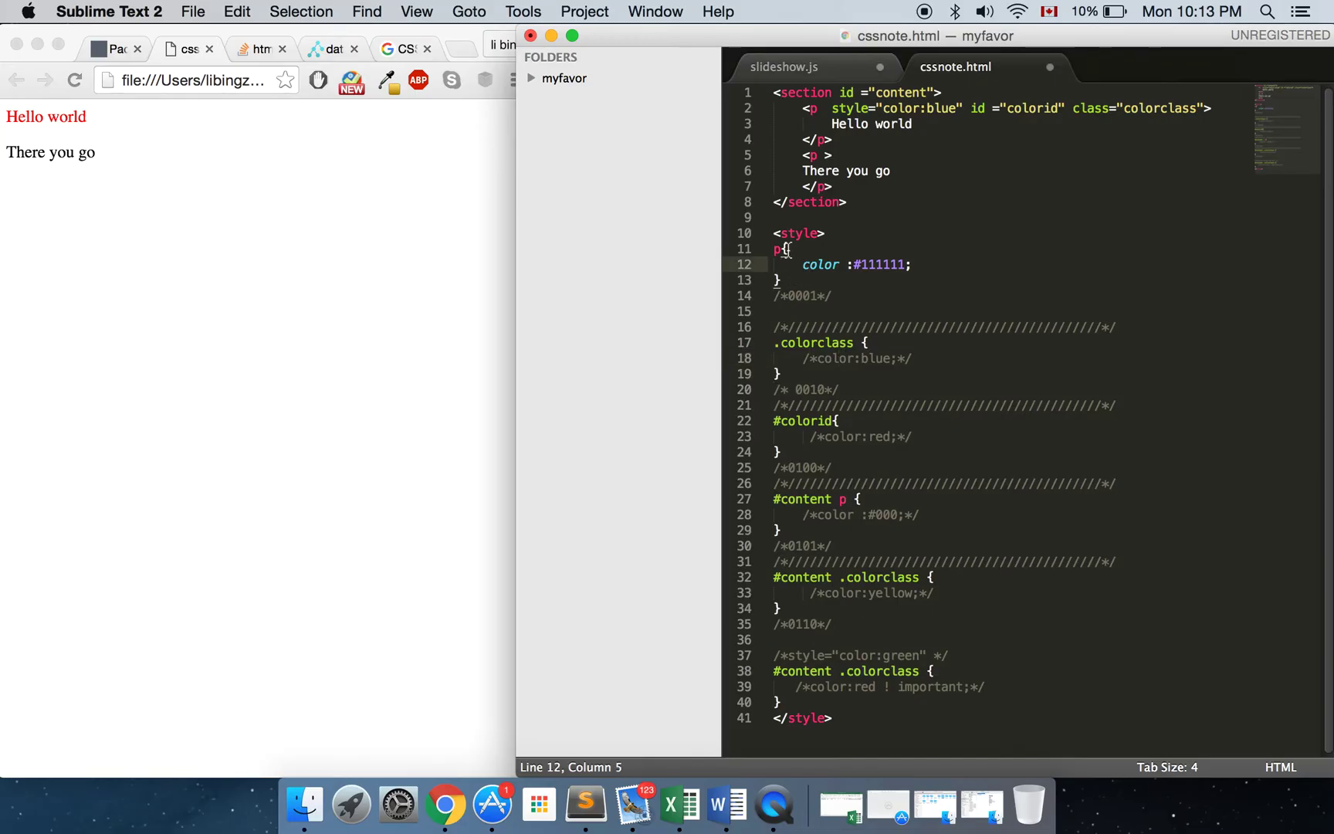
click(788, 250)
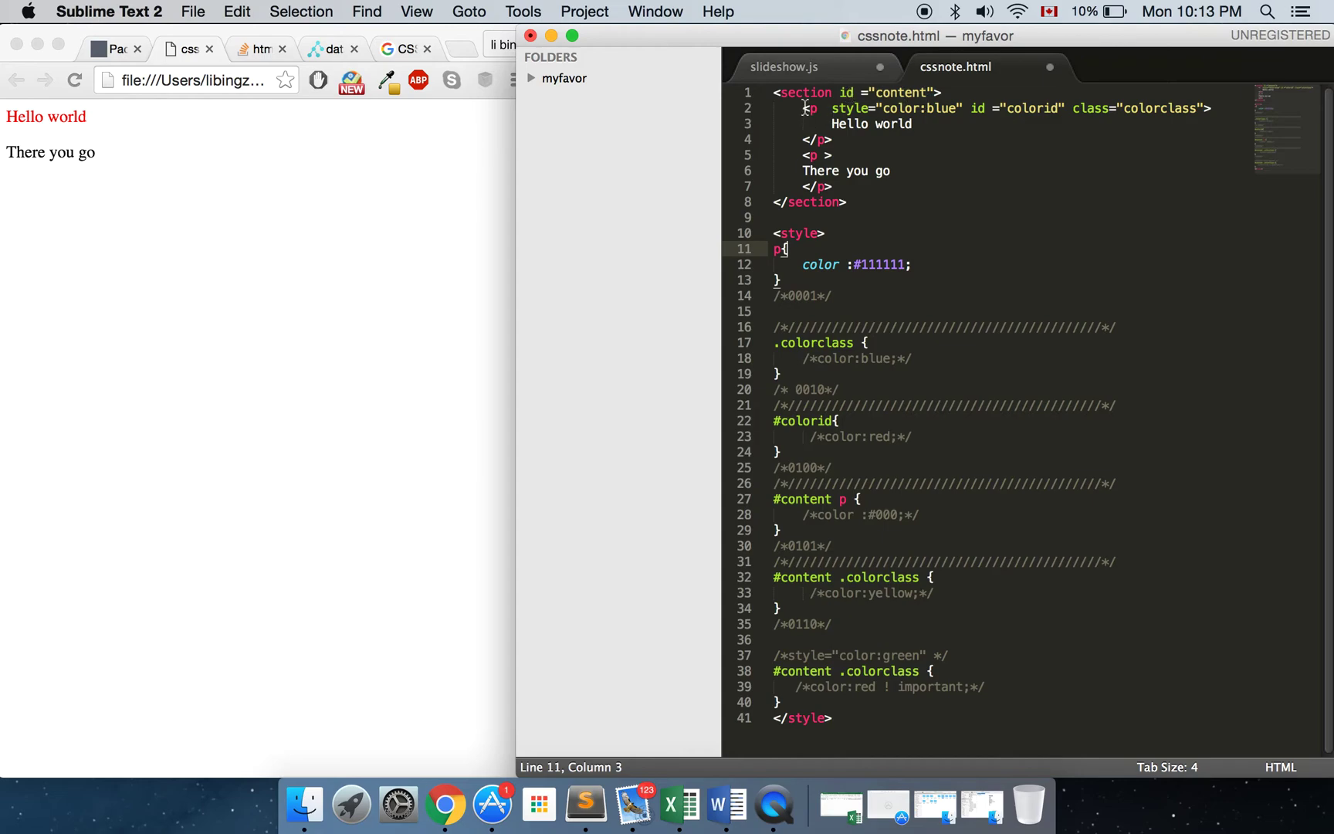
click(84, 115)
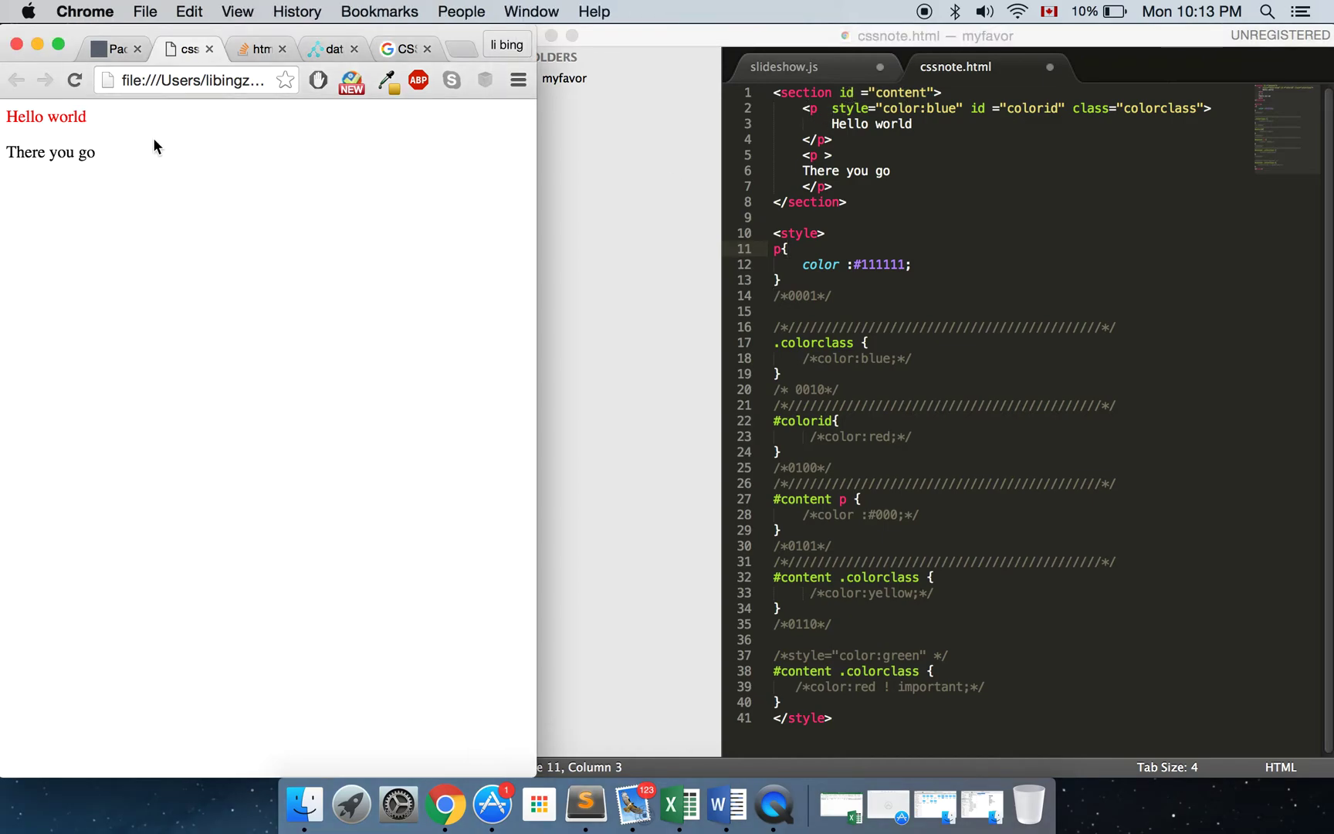
Delete the inline style="color:blue" from the line-2 paragraph and save.
click(73, 81)
click(878, 117)
drag(831, 107, 969, 107)
key(BackSpace)
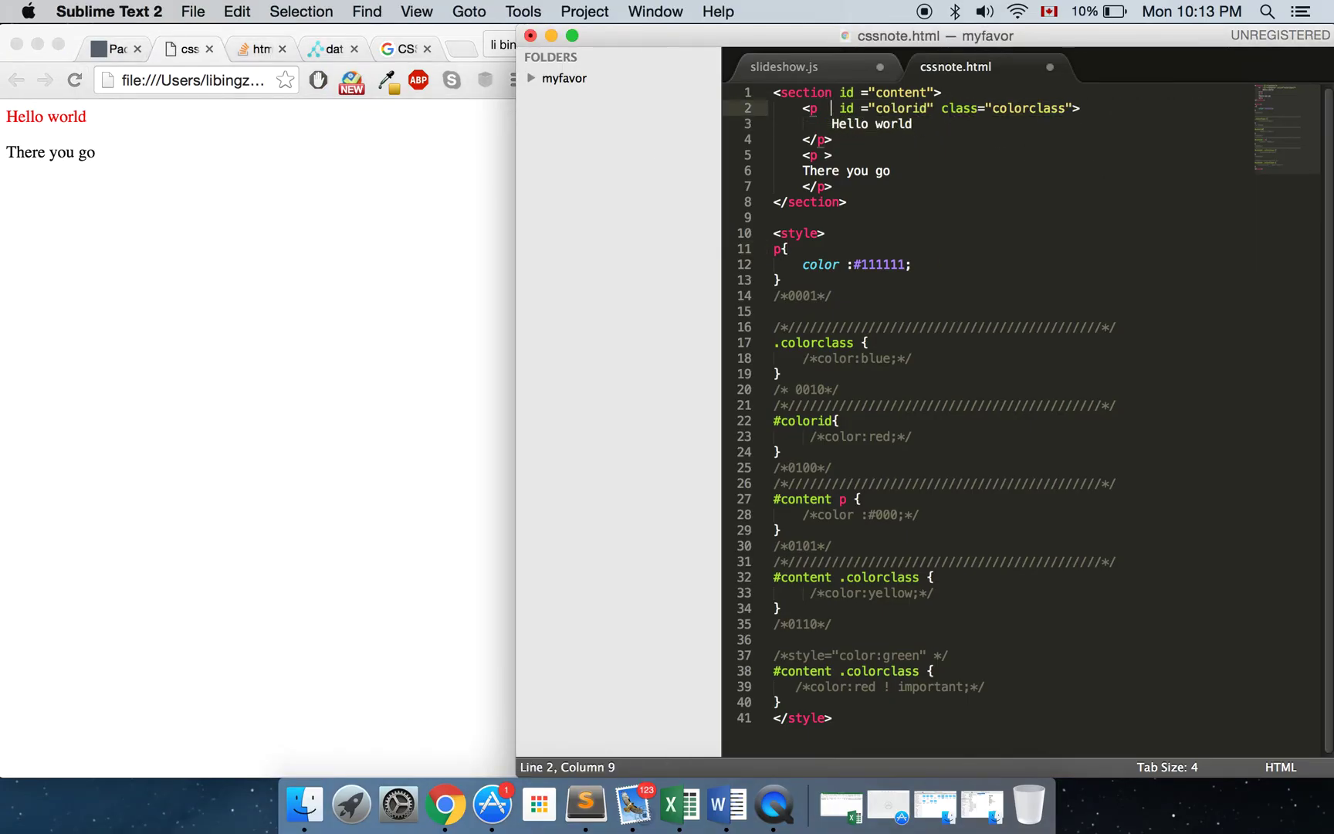
click(1000, 127)
key(super+s)
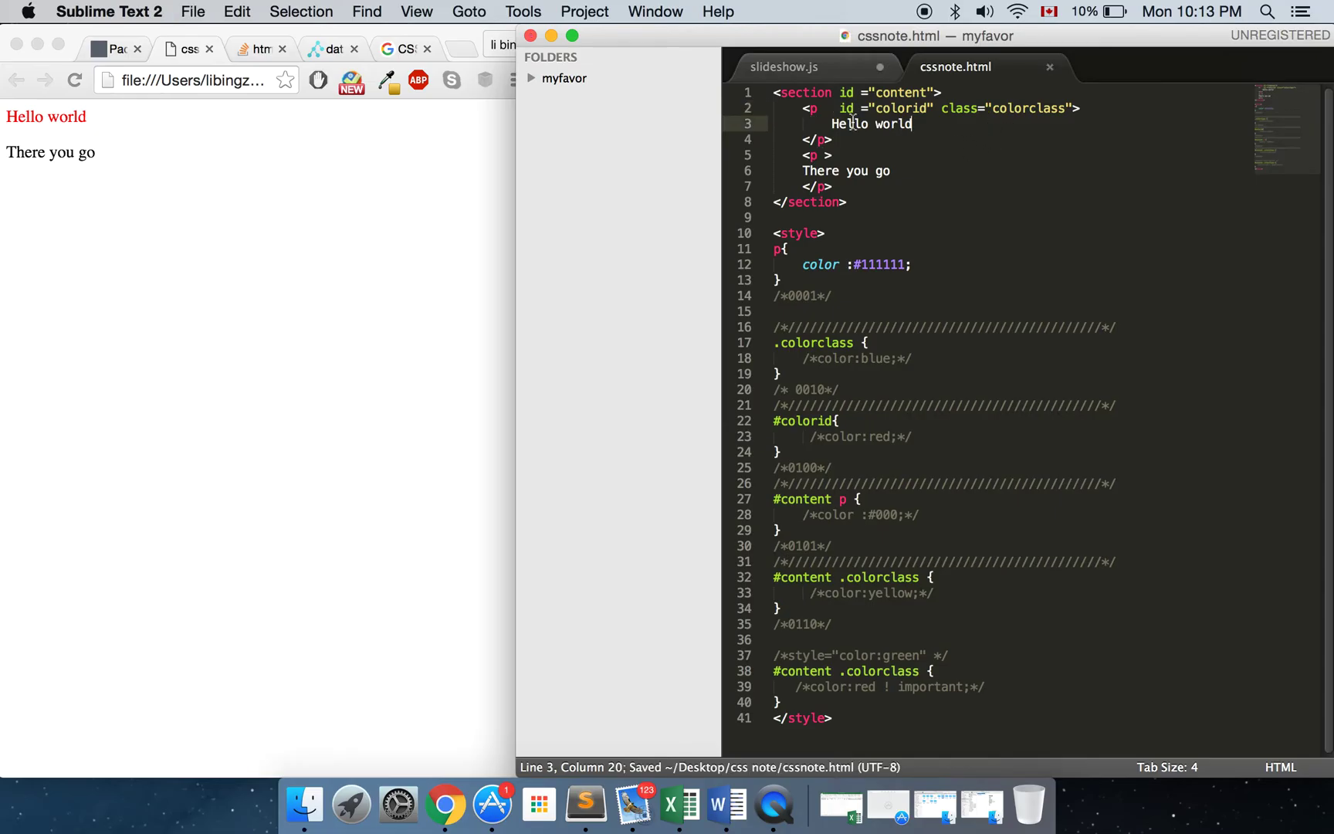
Point out the p rule's colour declaration and its 0001 specificity comment.
click(794, 250)
shift+click(918, 269)
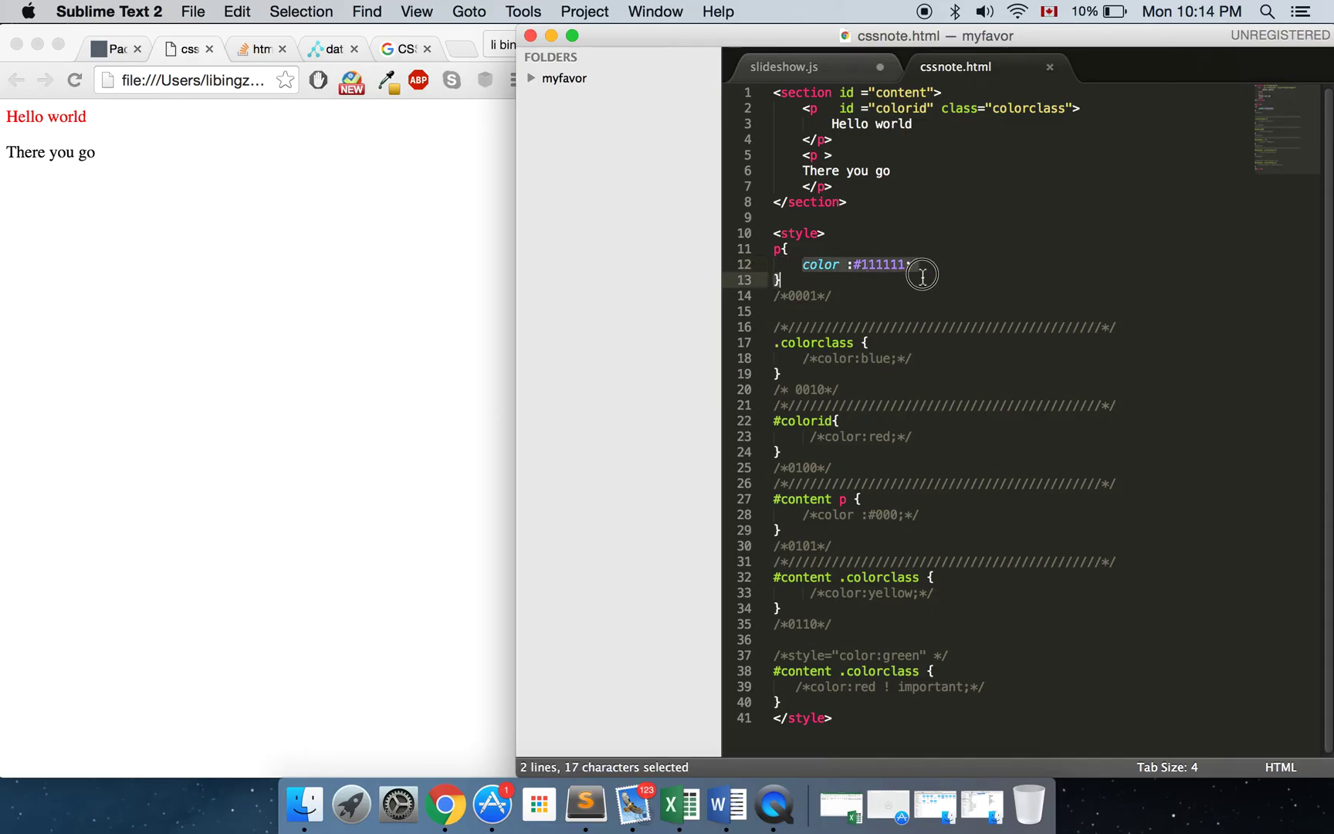
key(Right)
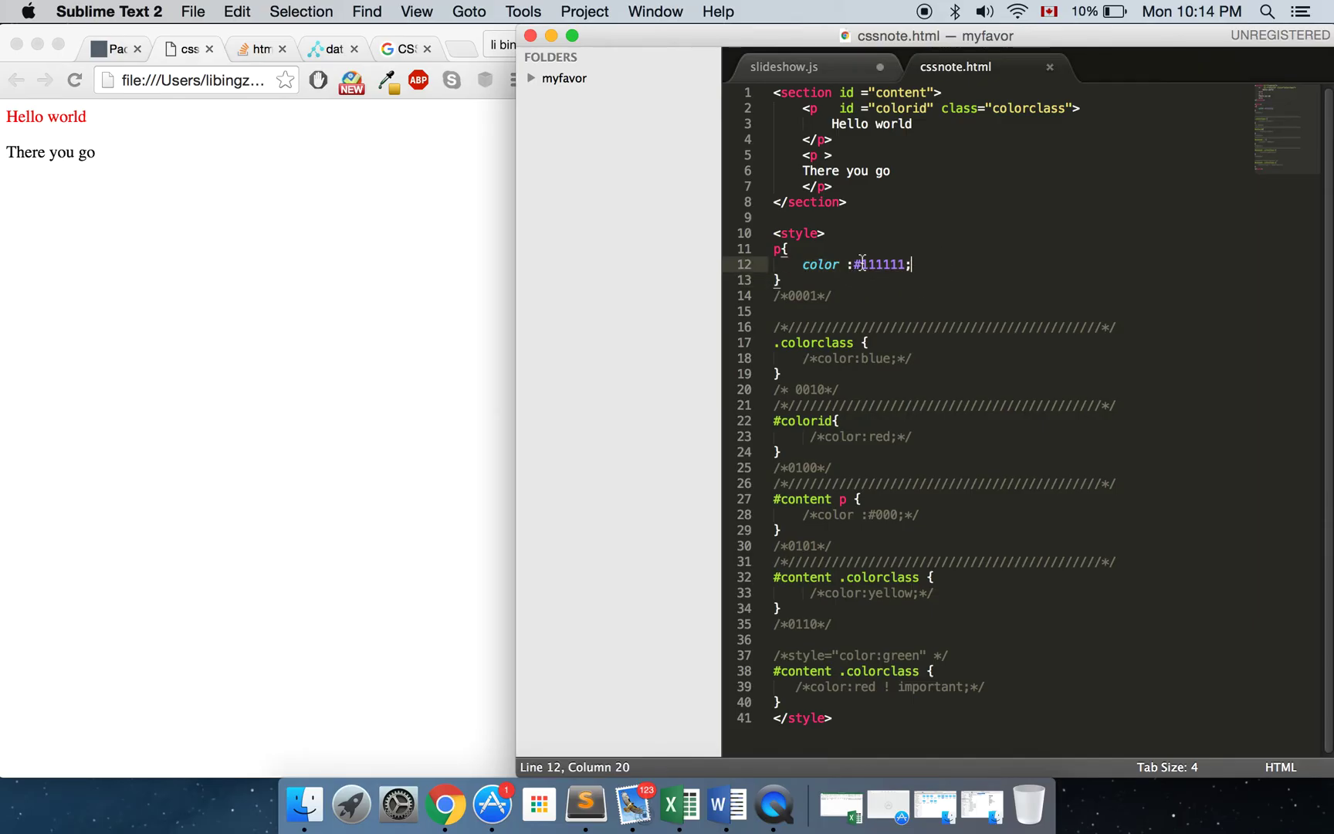
click(75, 84)
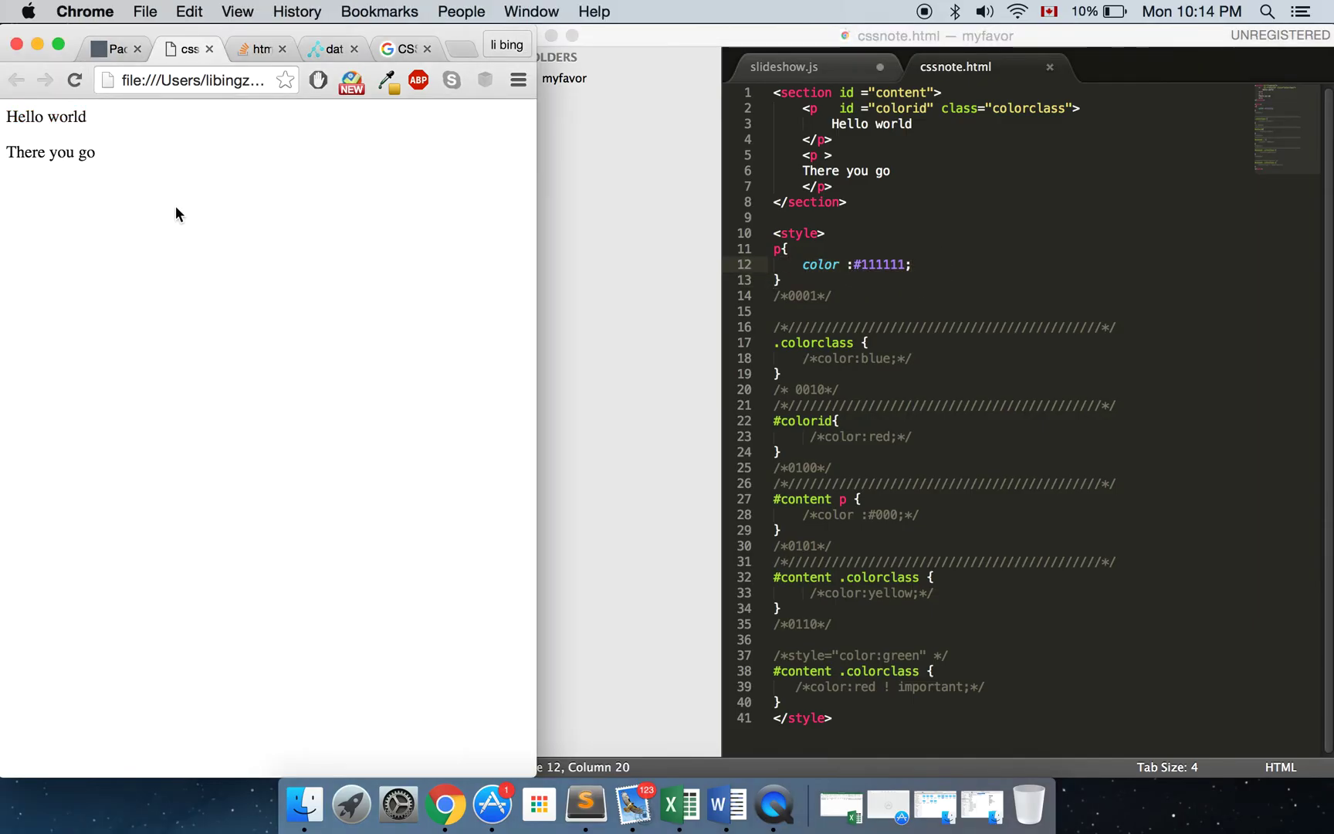
click(781, 263)
drag(774, 266, 772, 233)
click(811, 296)
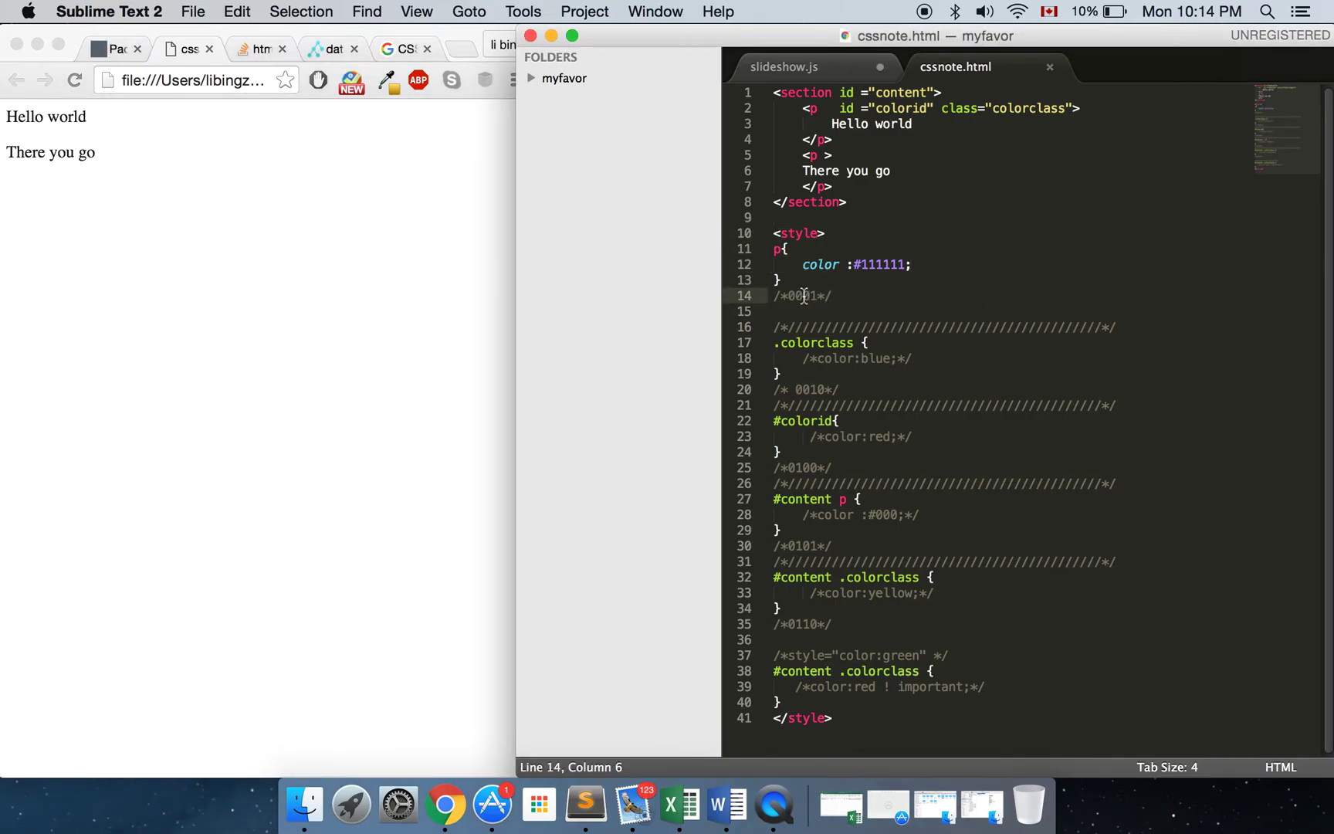
Uncomment color:blue in the .colorclass rule.
click(840, 297)
drag(840, 296, 724, 282)
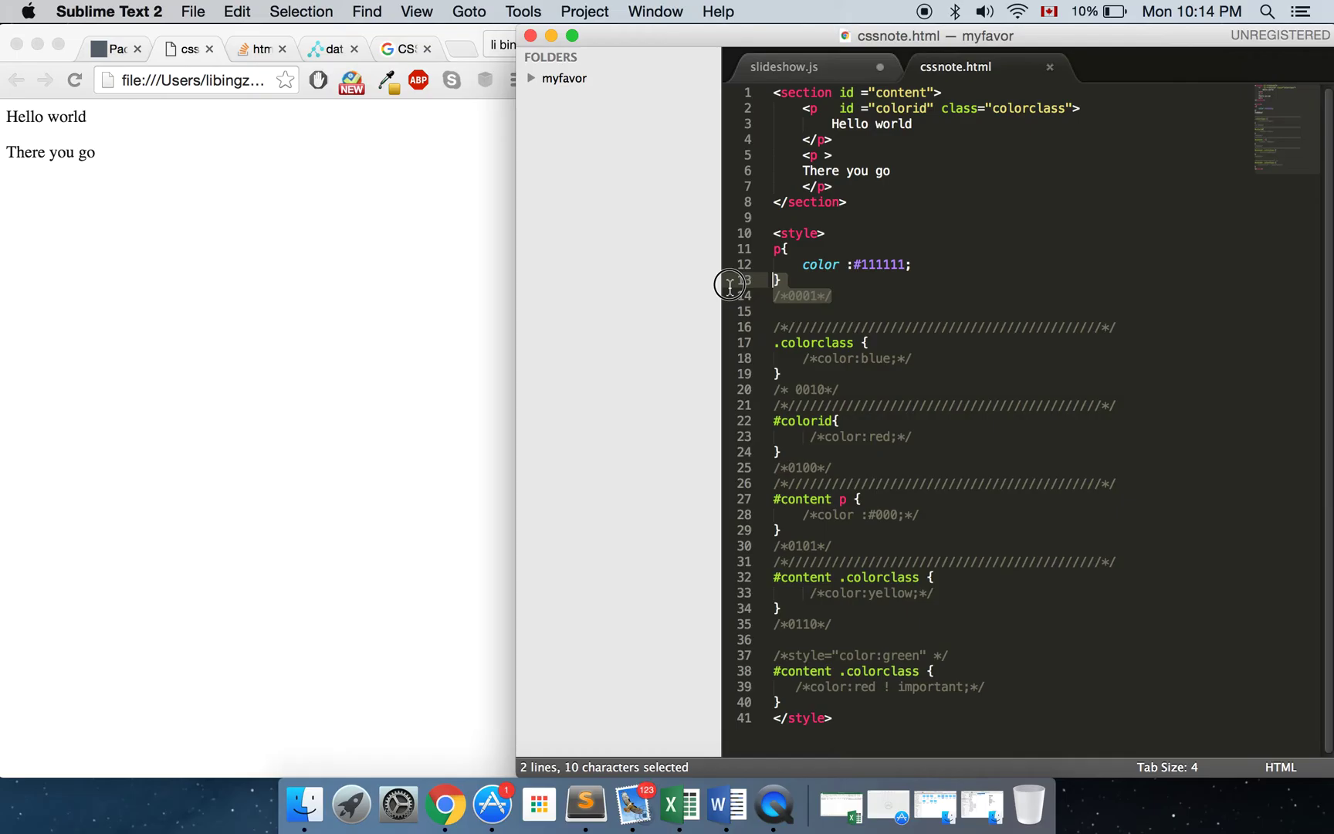
click(839, 300)
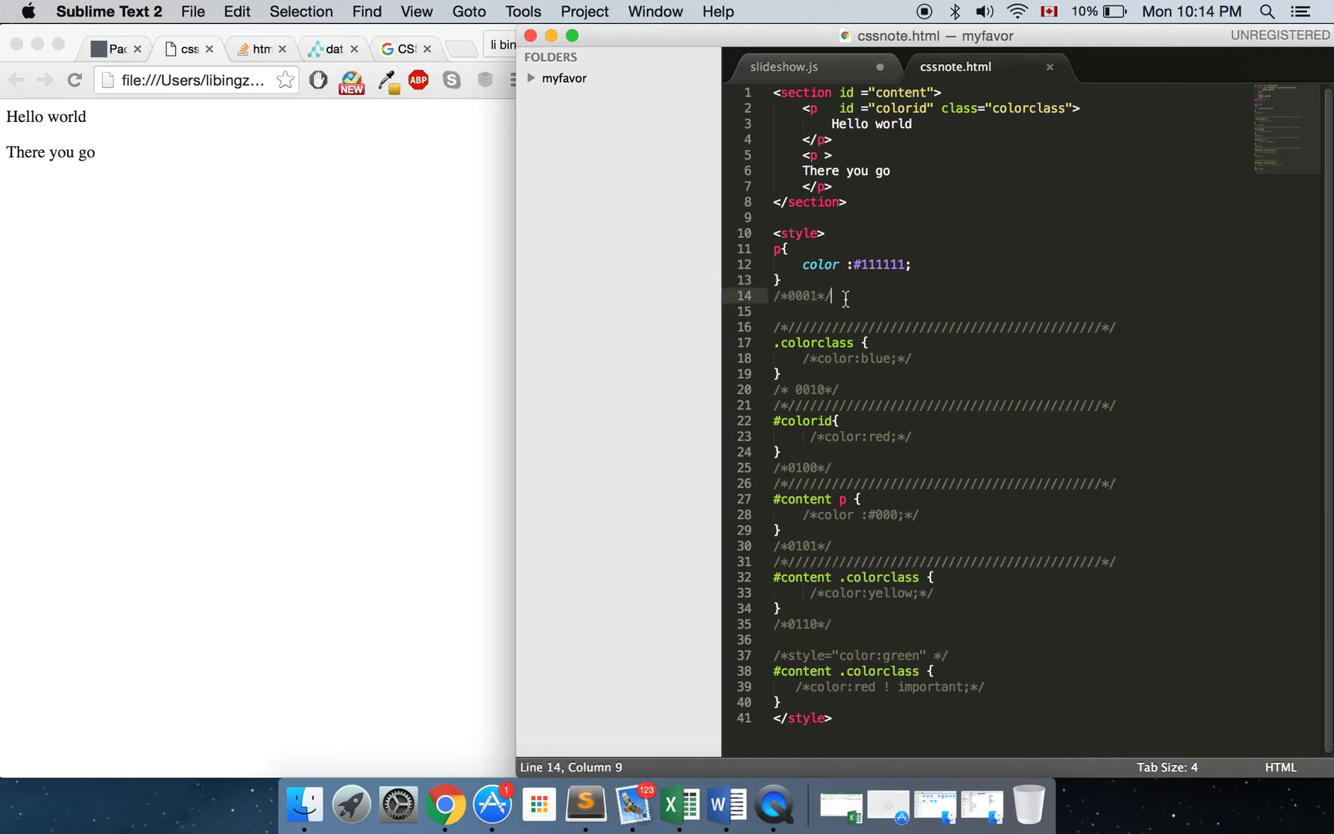
click(830, 357)
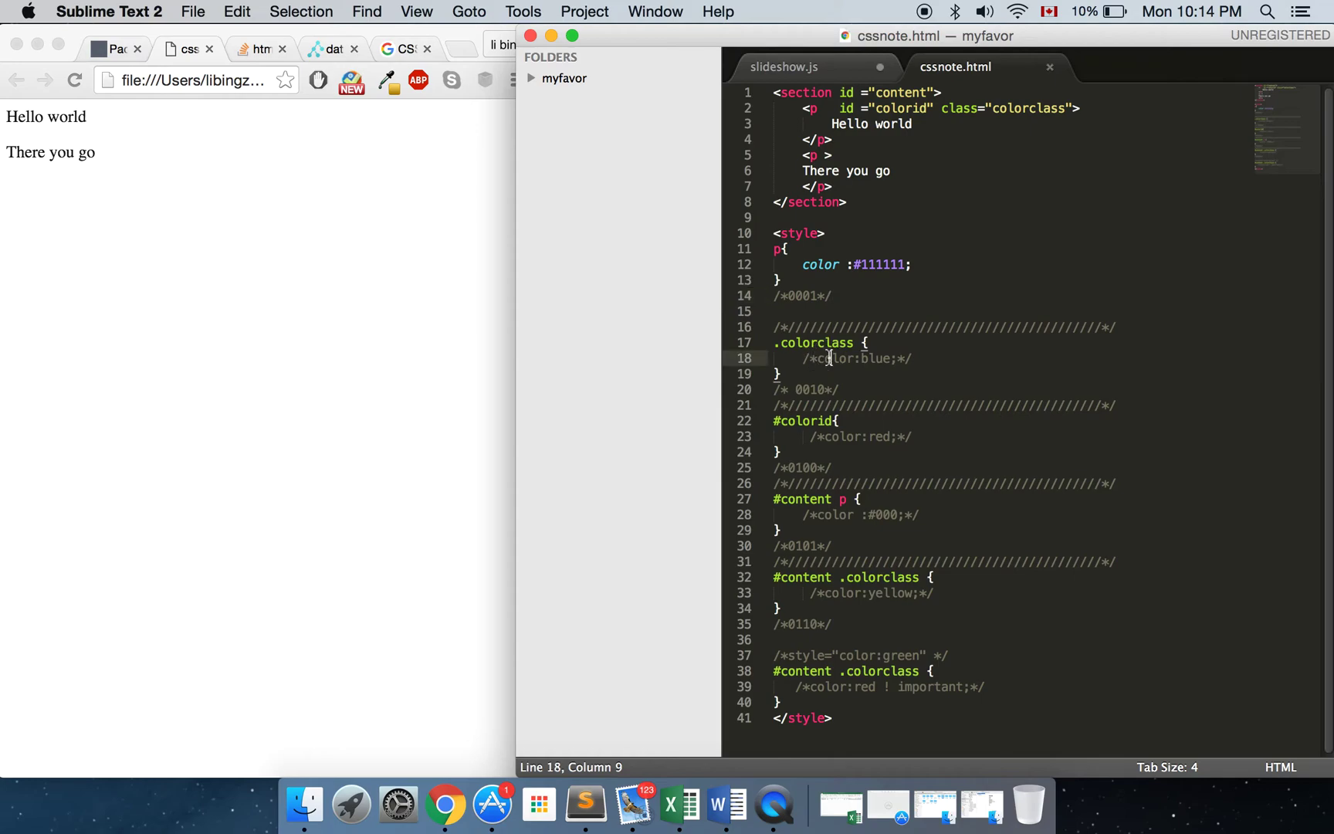
key(super+slash)
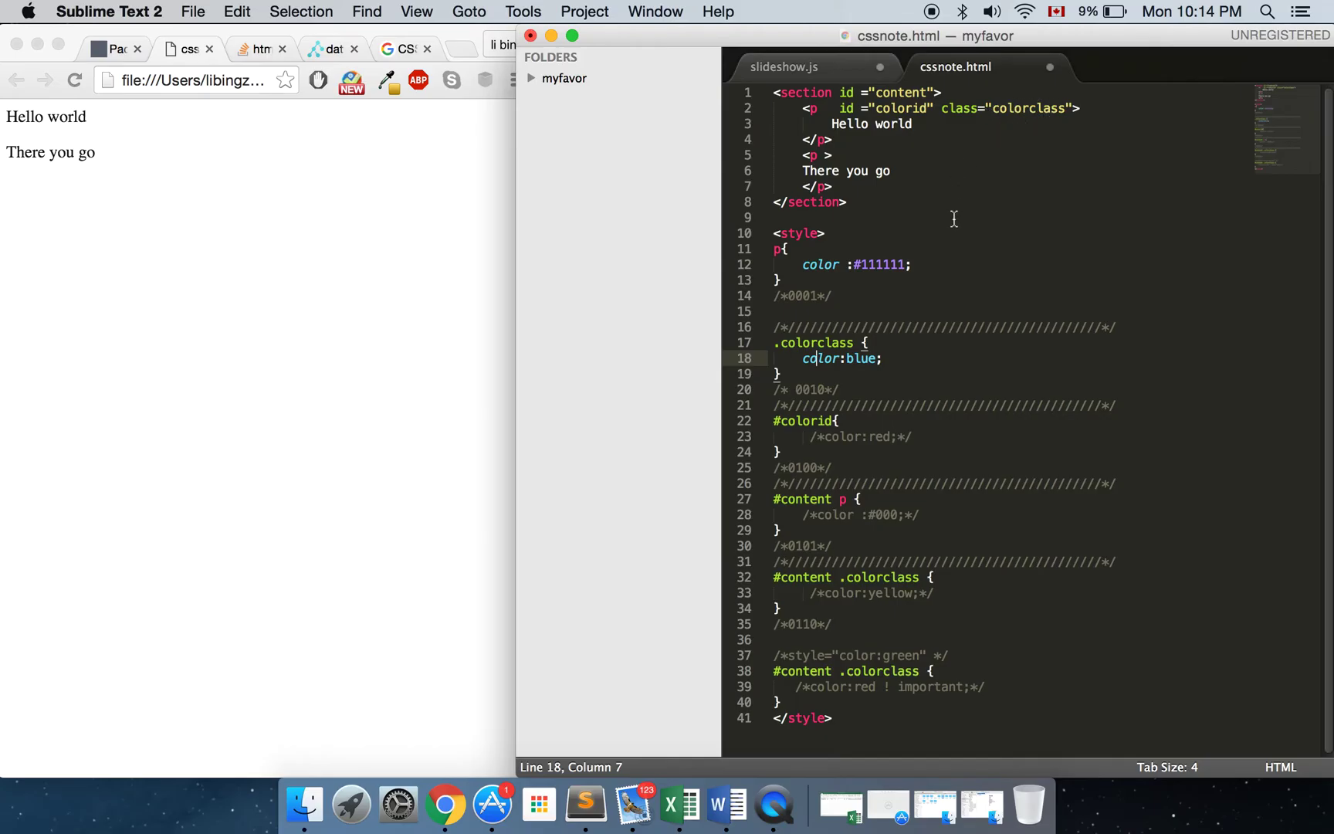
Save the stylesheet and reload Chrome so Hello world turns blue.
click(842, 311)
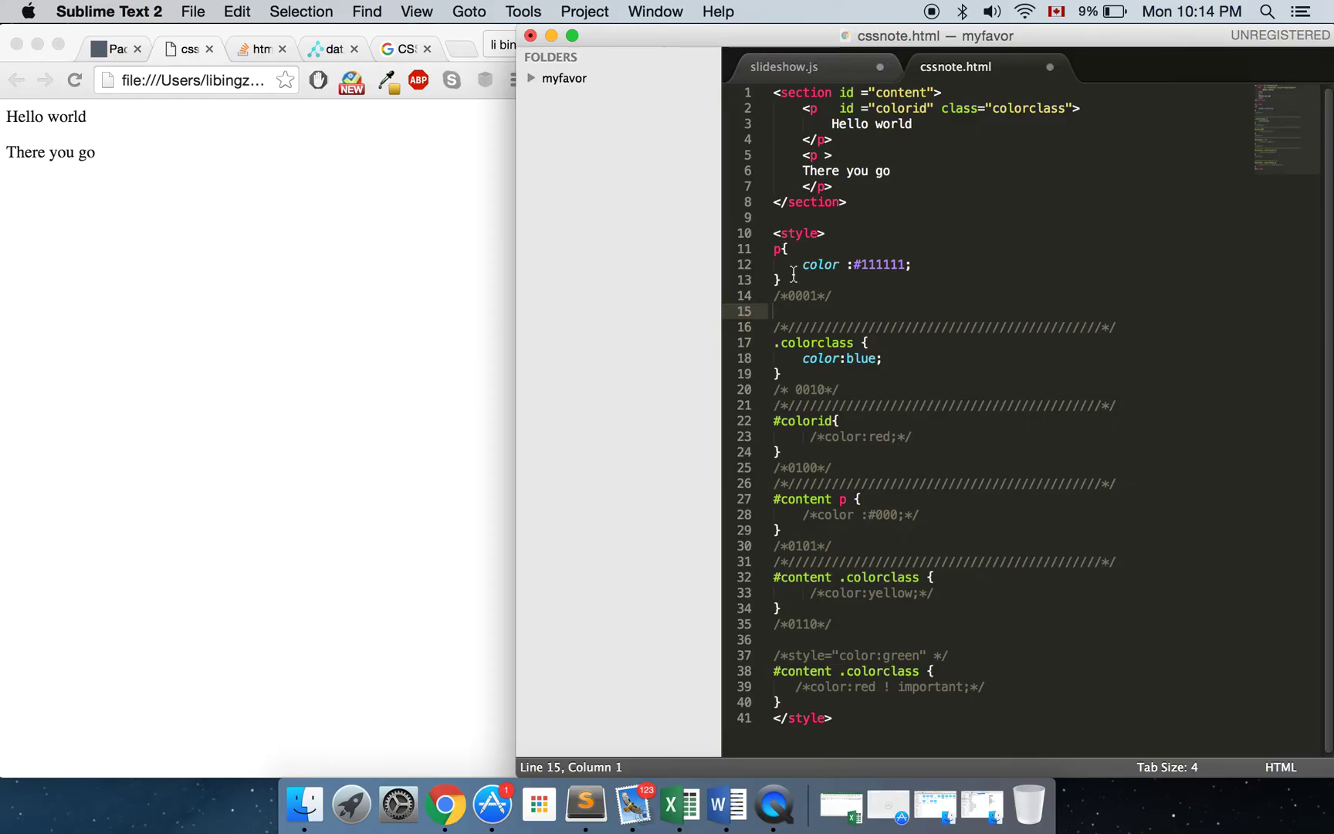
click(795, 266)
key(super+s)
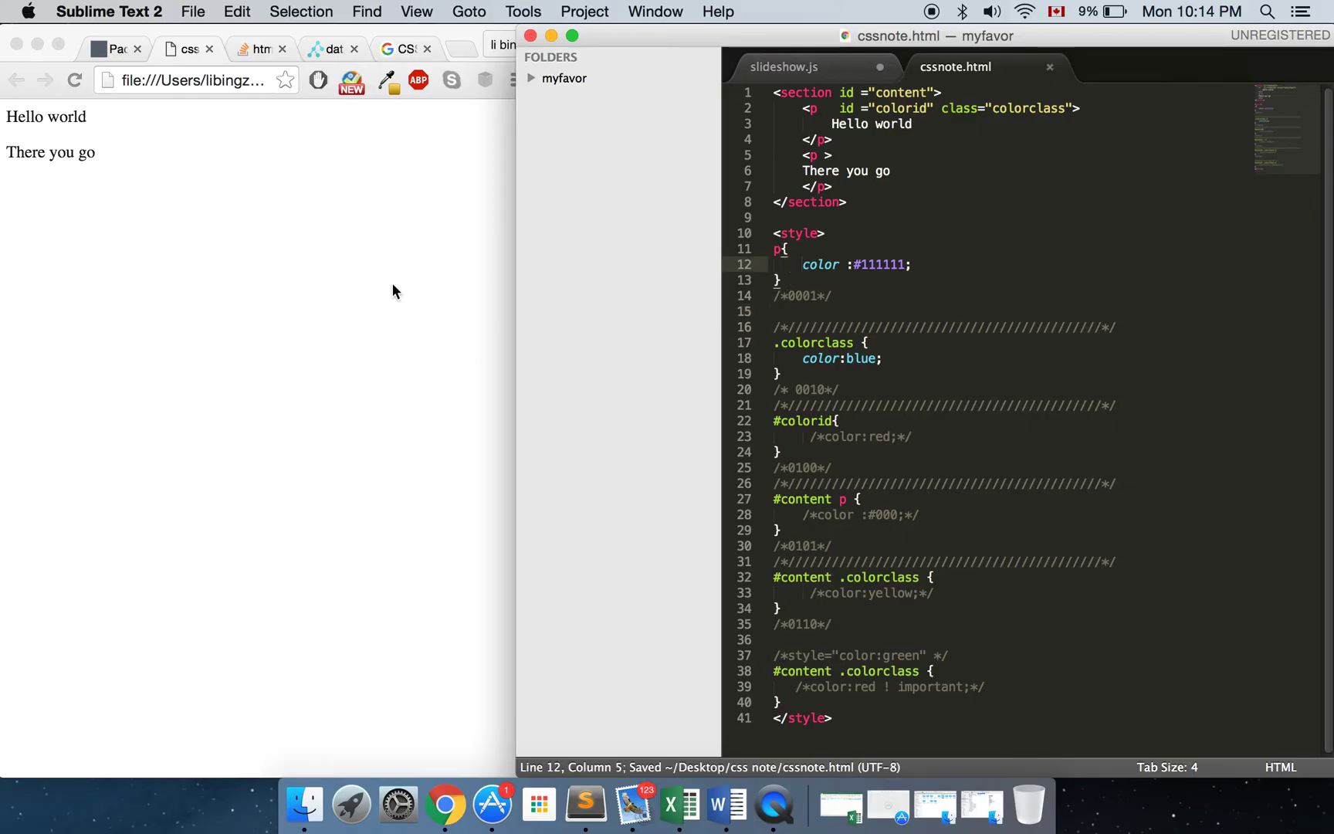
click(393, 283)
key(super+r)
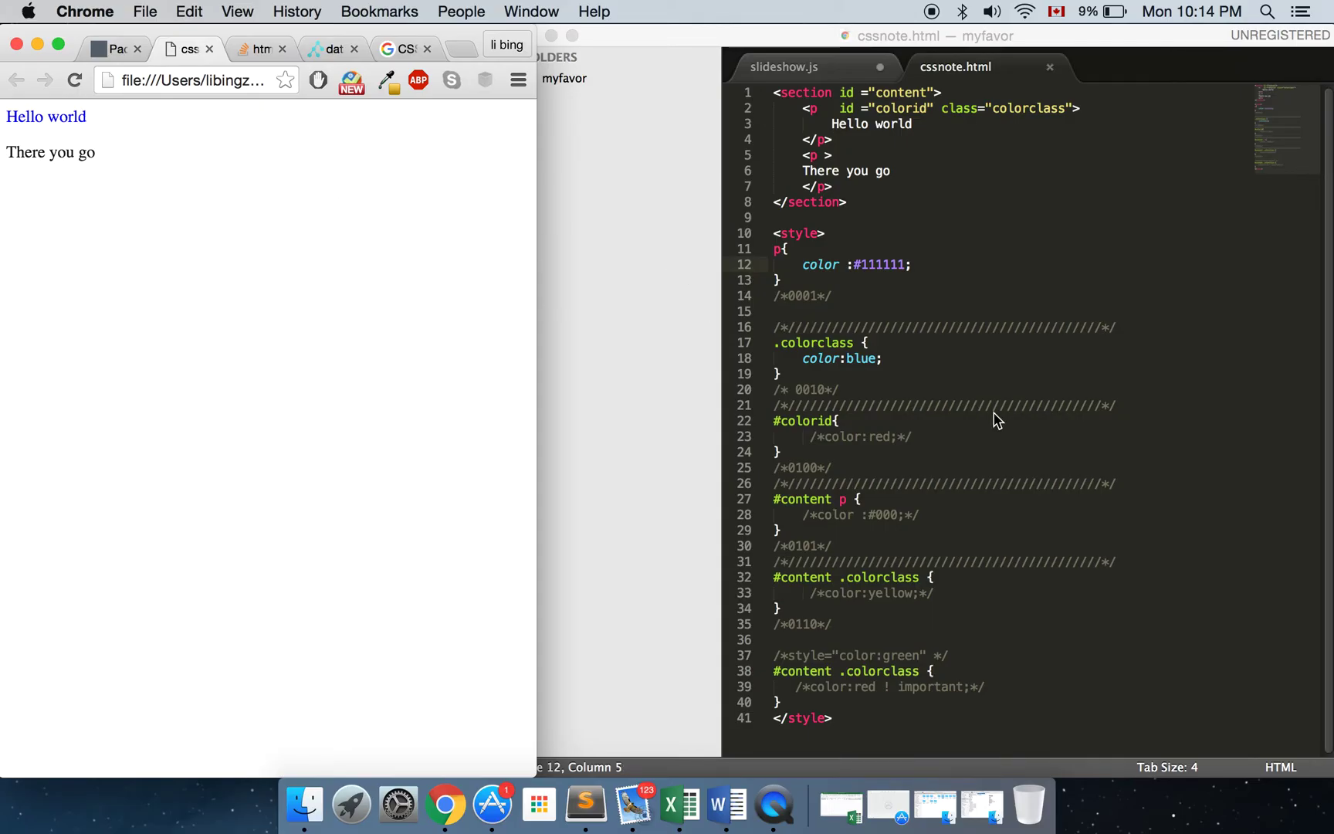
click(970, 414)
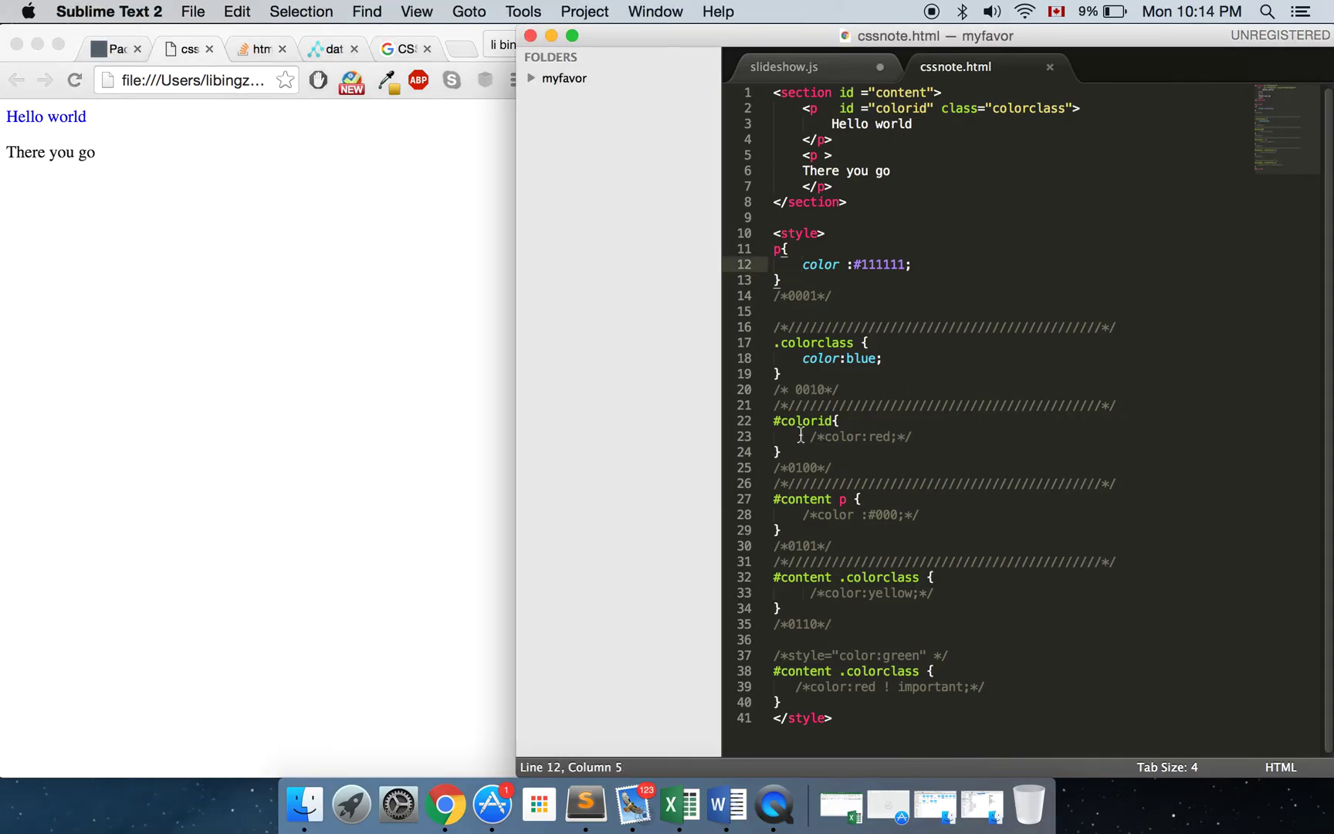
click(824, 439)
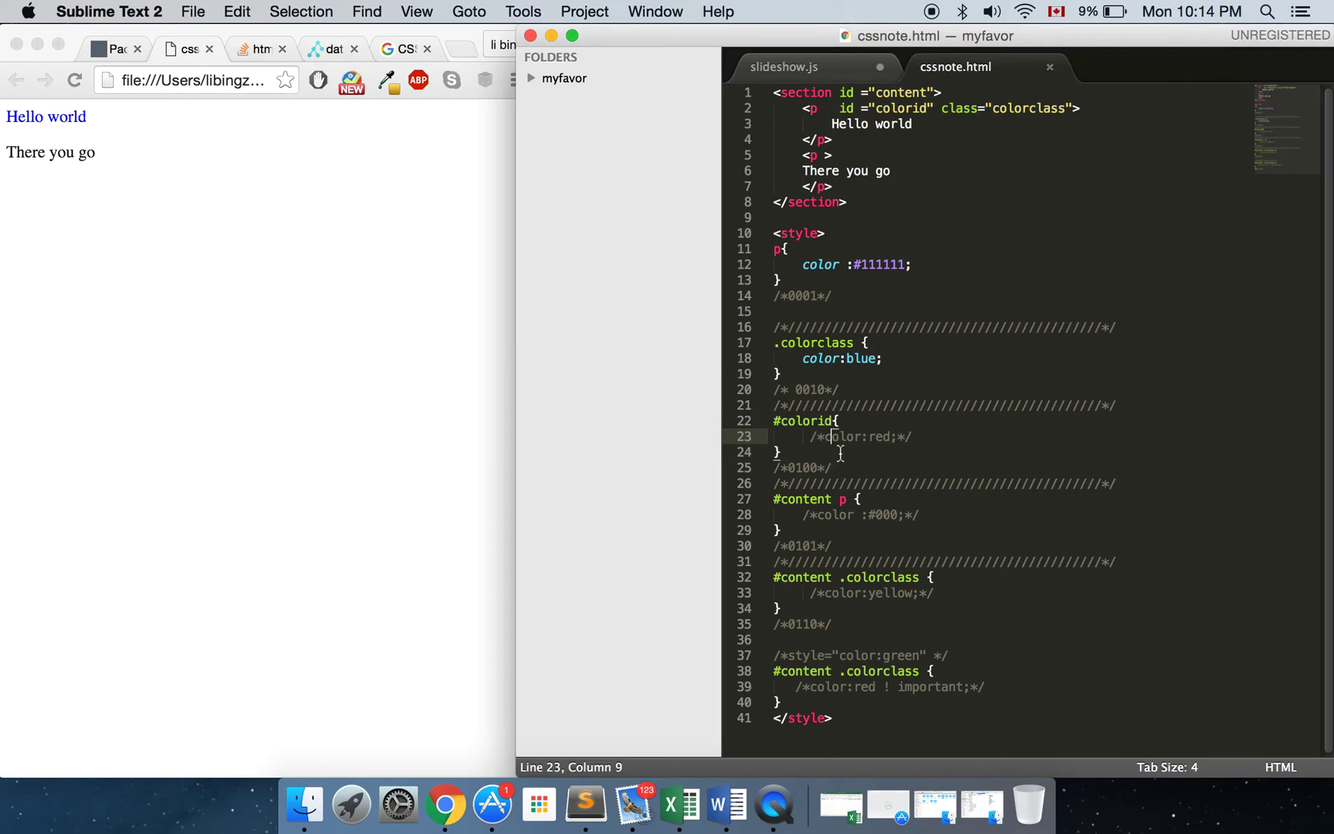
click(840, 452)
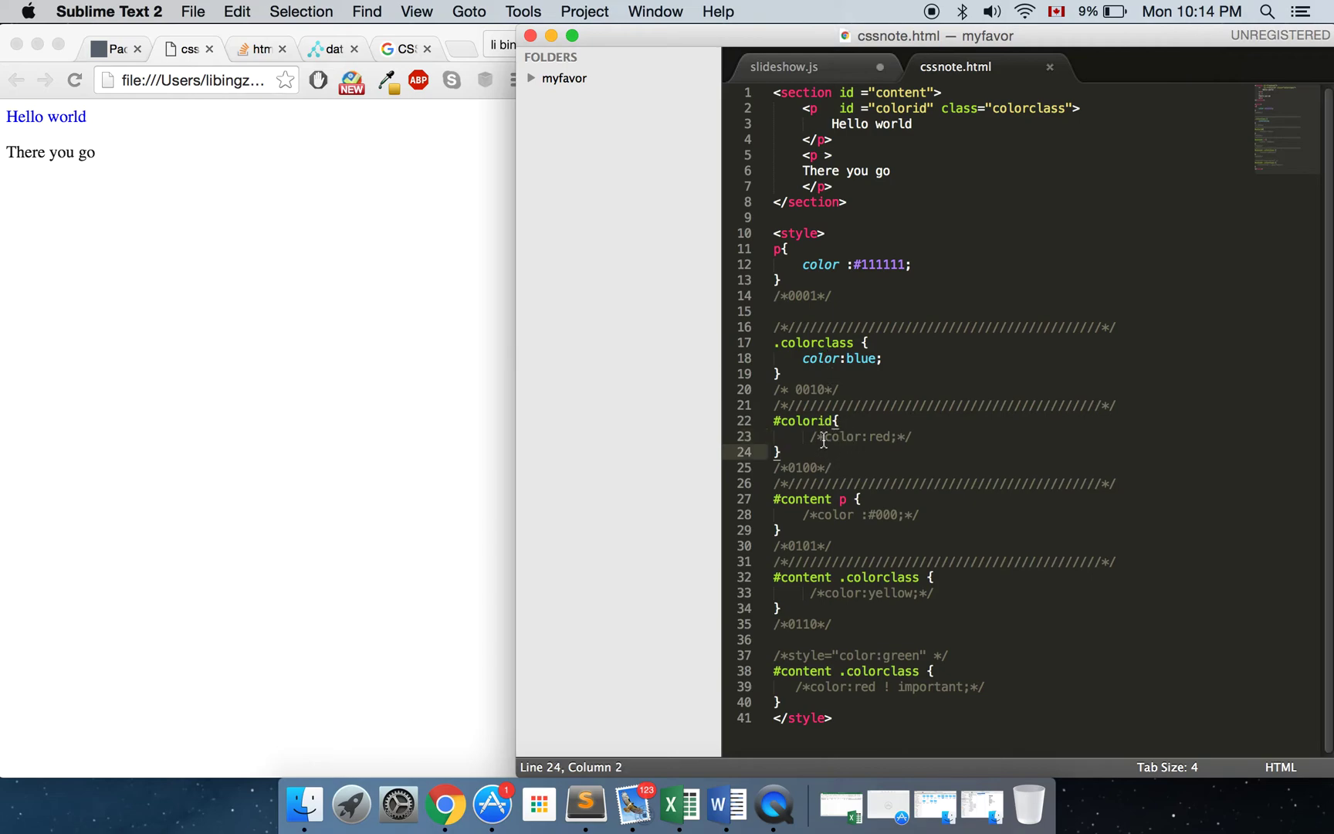
Uncomment color:red in #colorid, save, and reload Chrome to show red text.
click(809, 437)
key(super+slash)
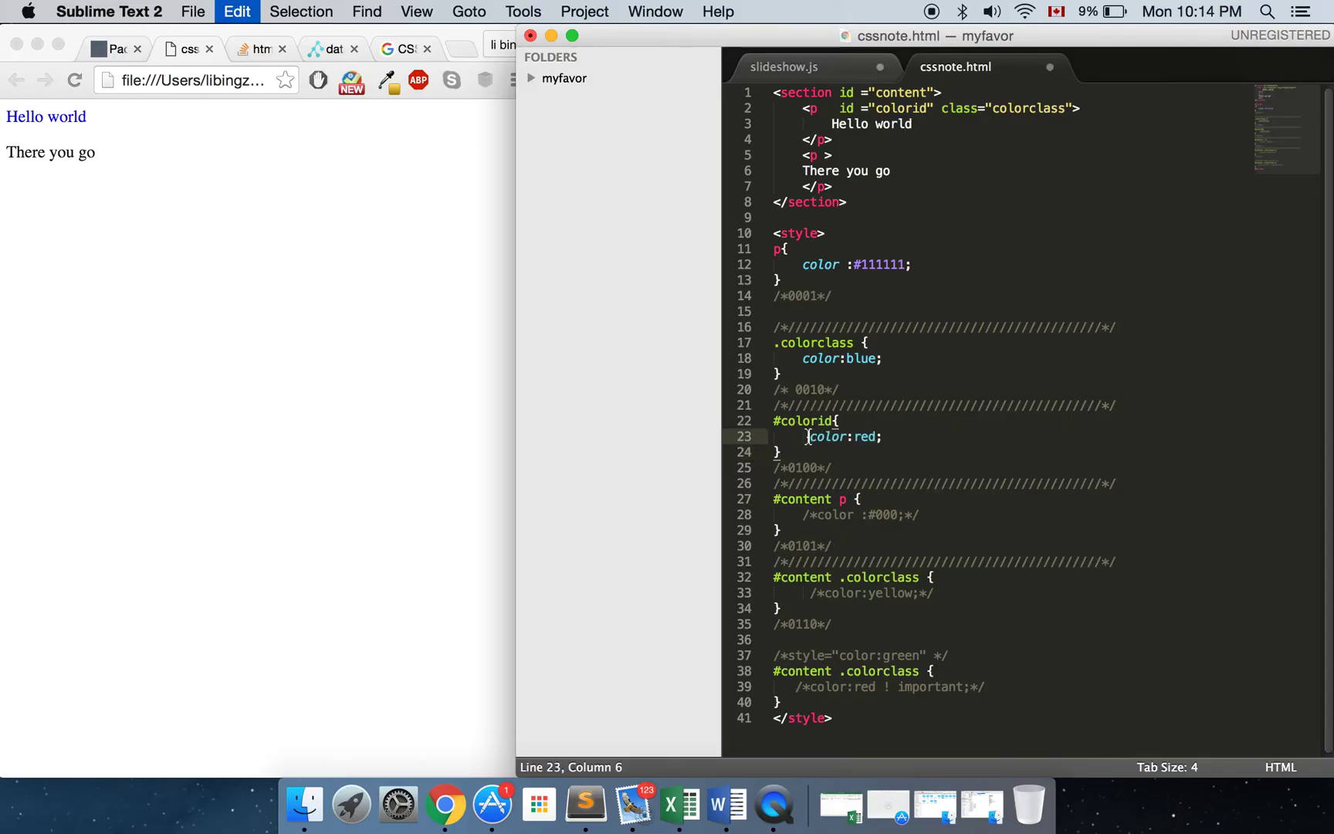
key(super+s)
click(379, 366)
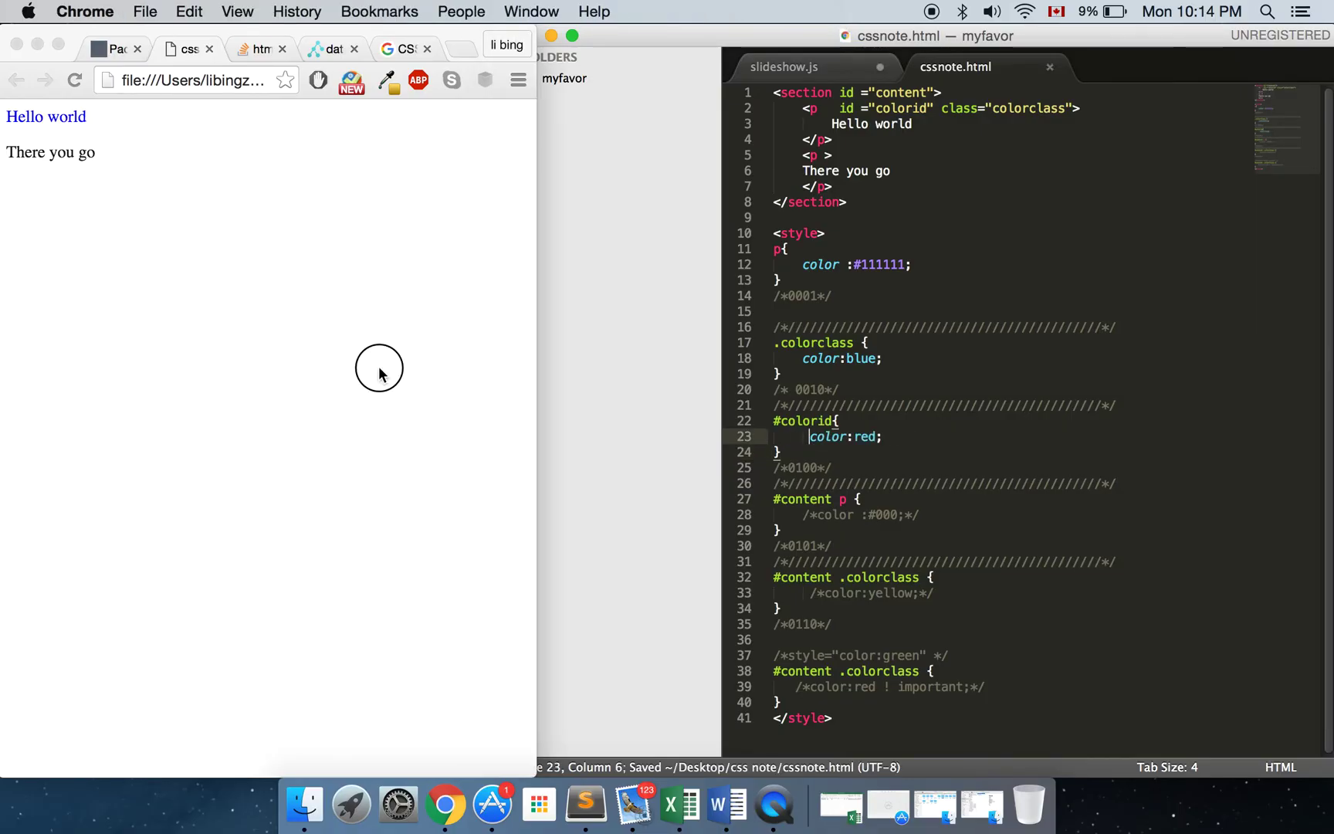
key(super+r)
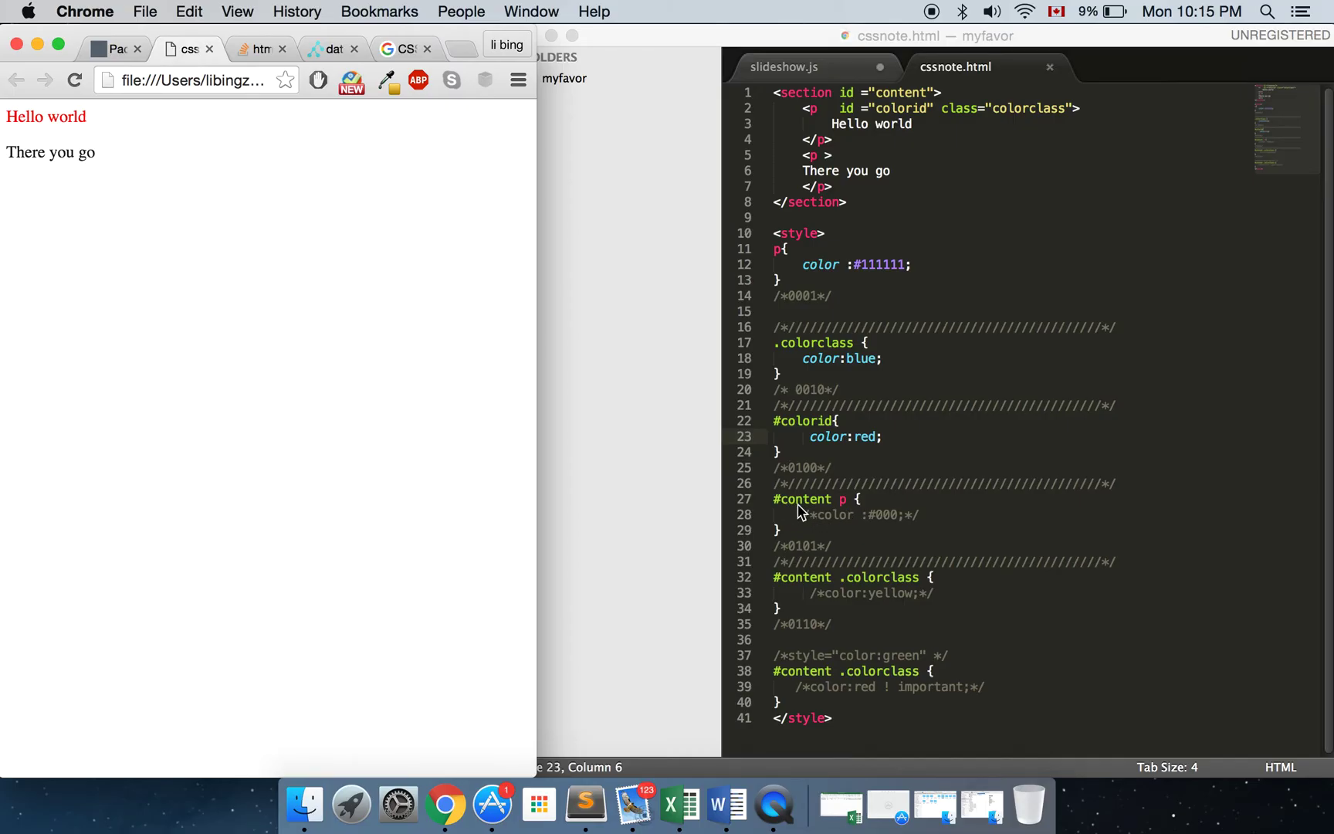
Uncomment the #000 colour declaration in the #content p rule.
click(842, 514)
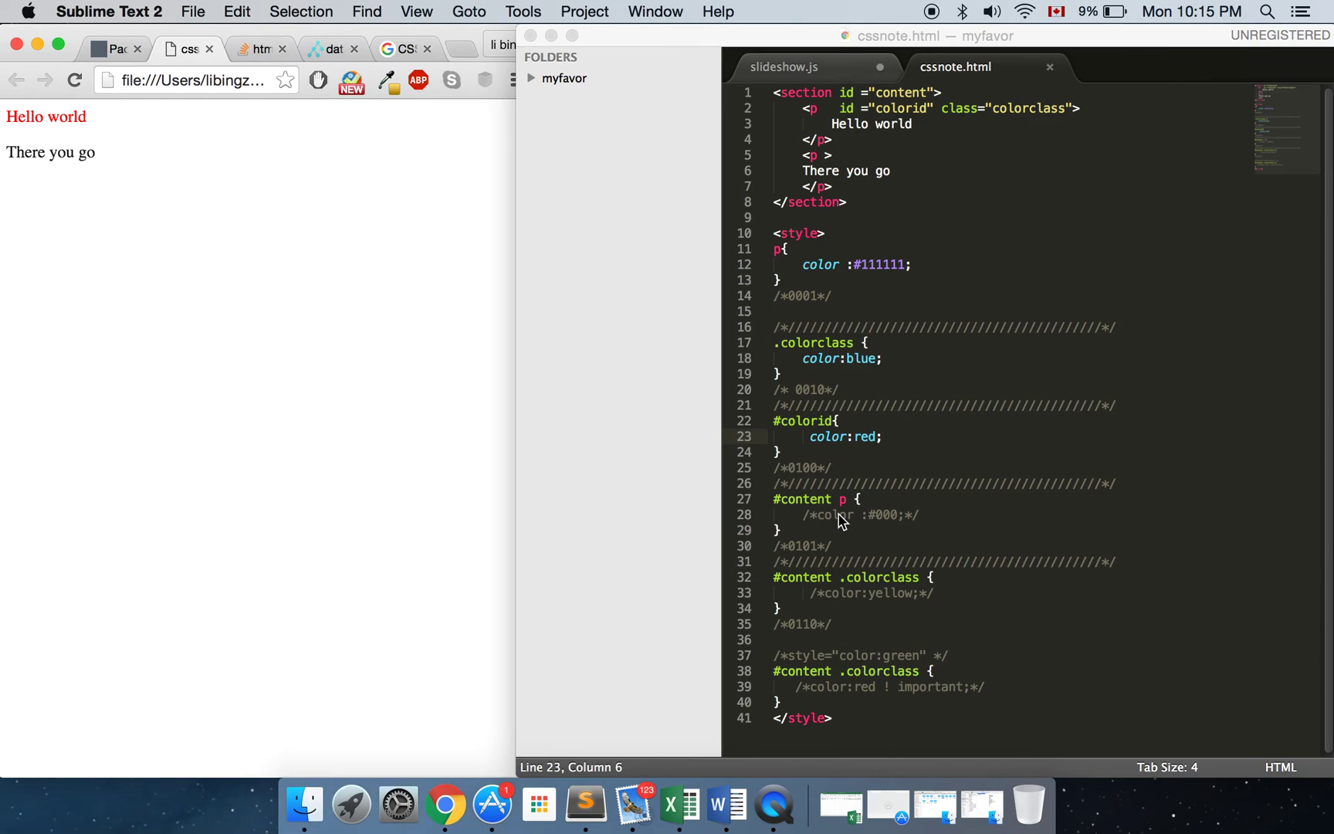
key(super+slash)
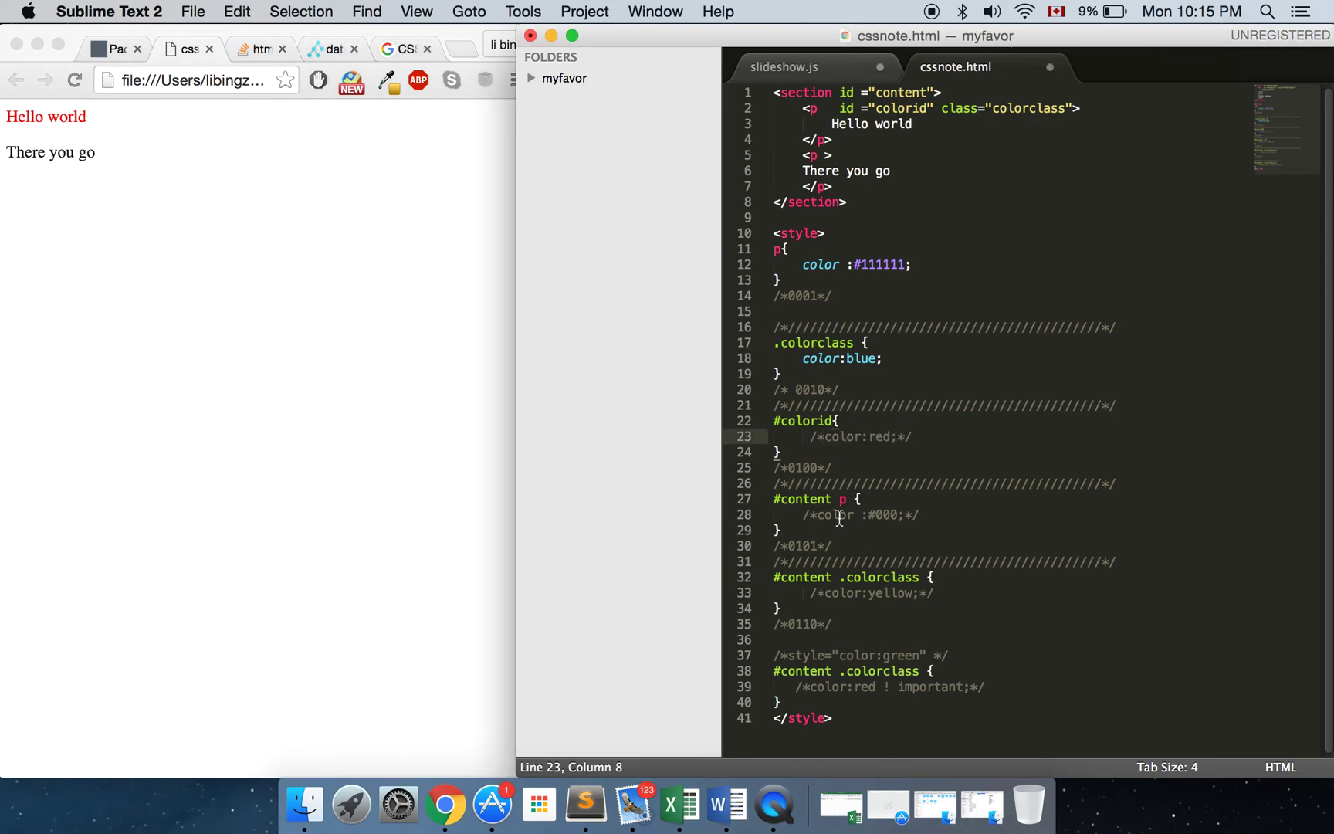
click(839, 516)
click(838, 436)
key(super+slash)
click(839, 513)
key(super+slash)
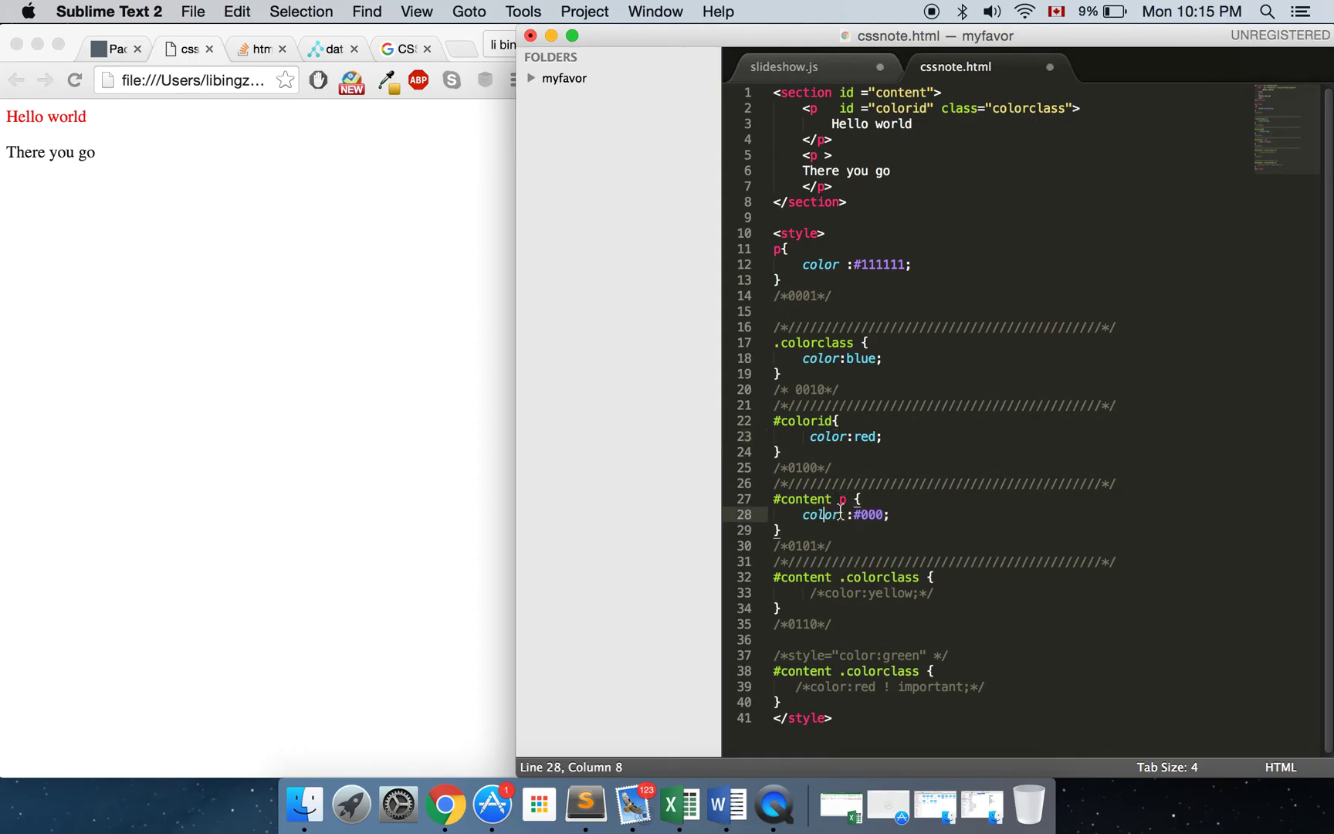
click(839, 514)
Compare the 0101 and 0100 specificity comments of #content p and #colorid.
drag(832, 545, 789, 544)
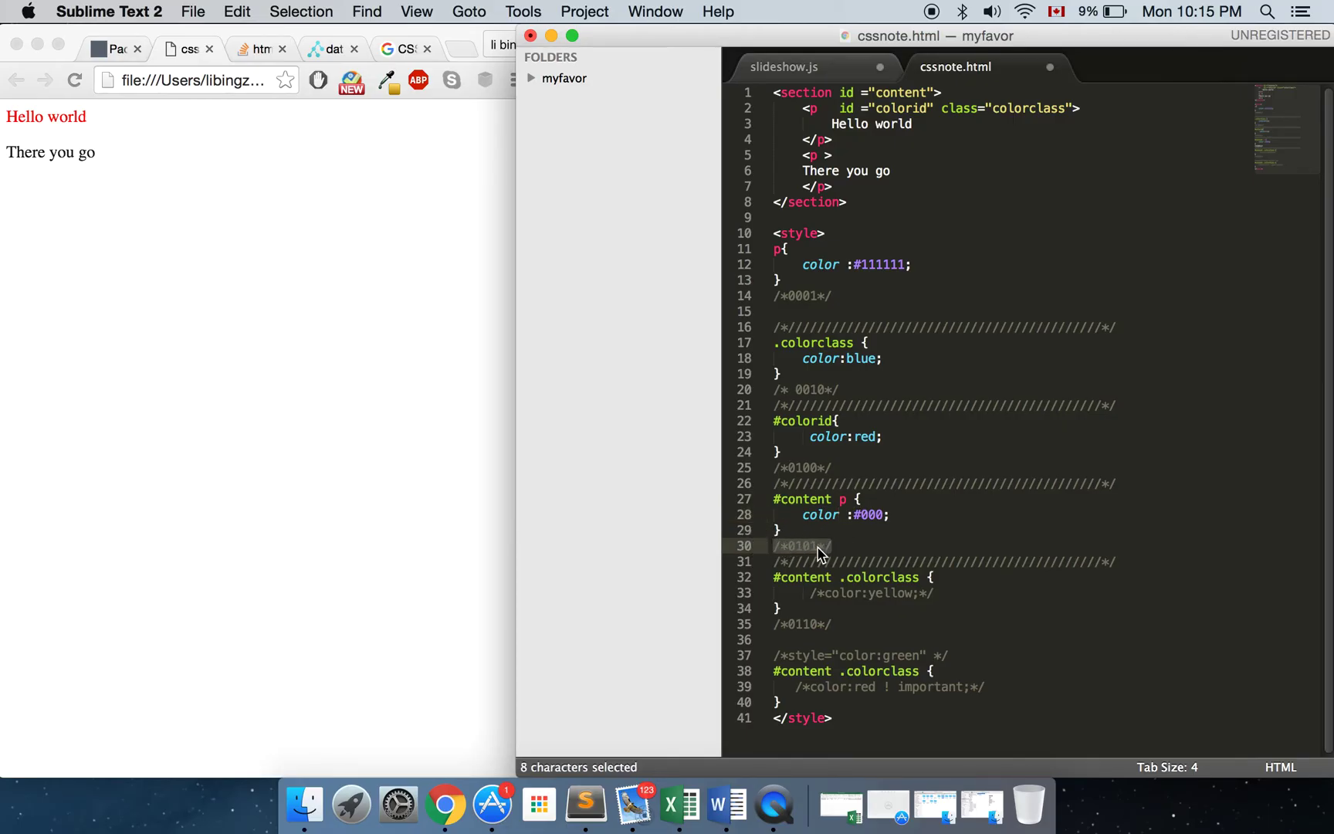
click(850, 553)
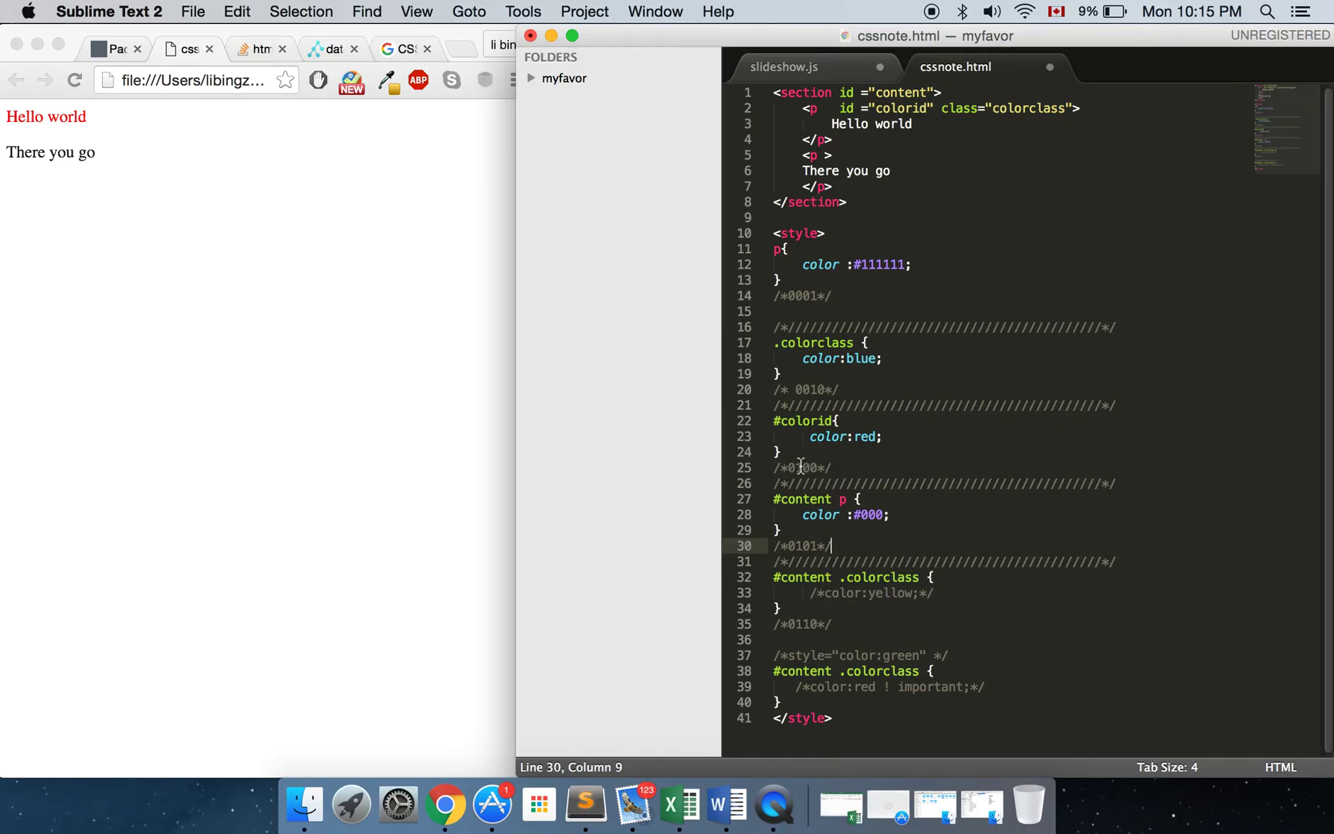
click(847, 470)
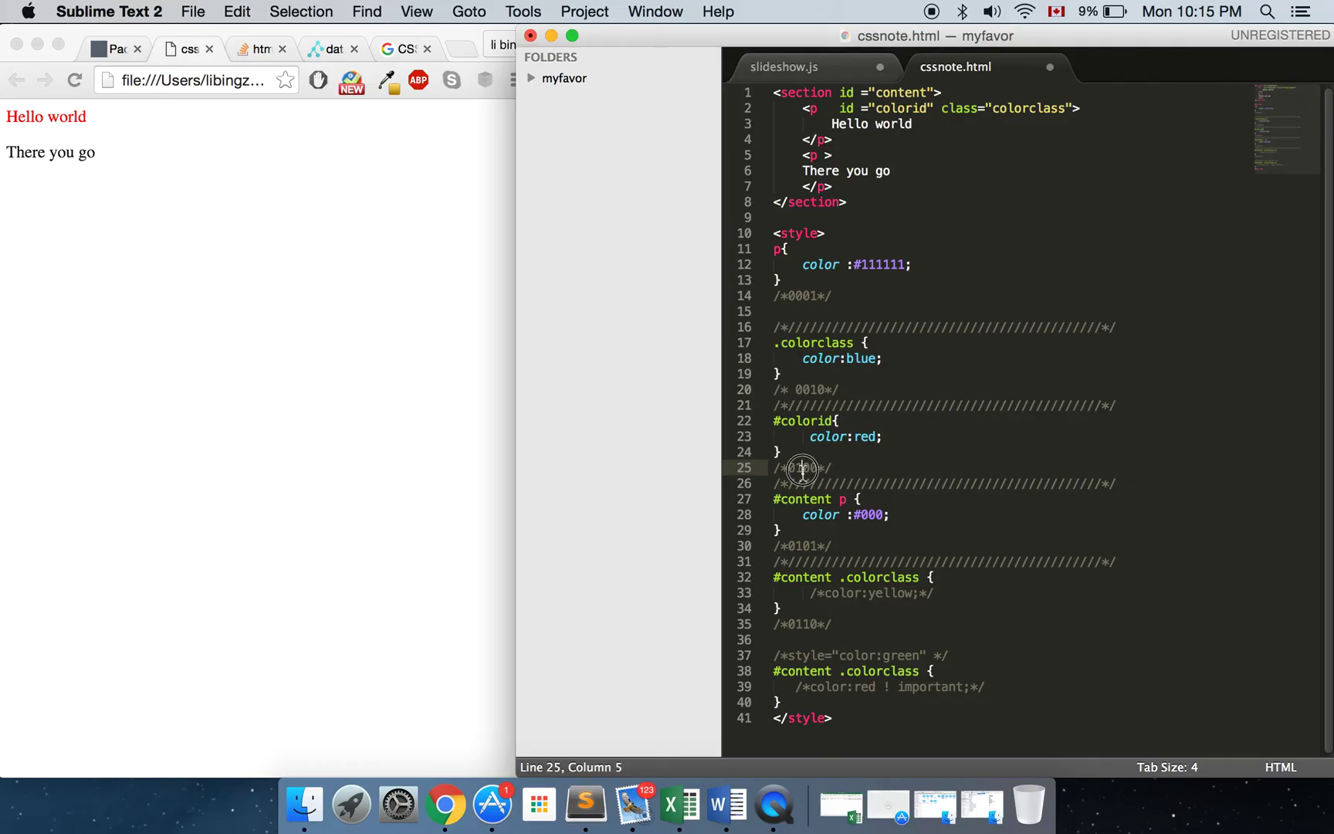
drag(796, 469, 803, 471)
click(800, 516)
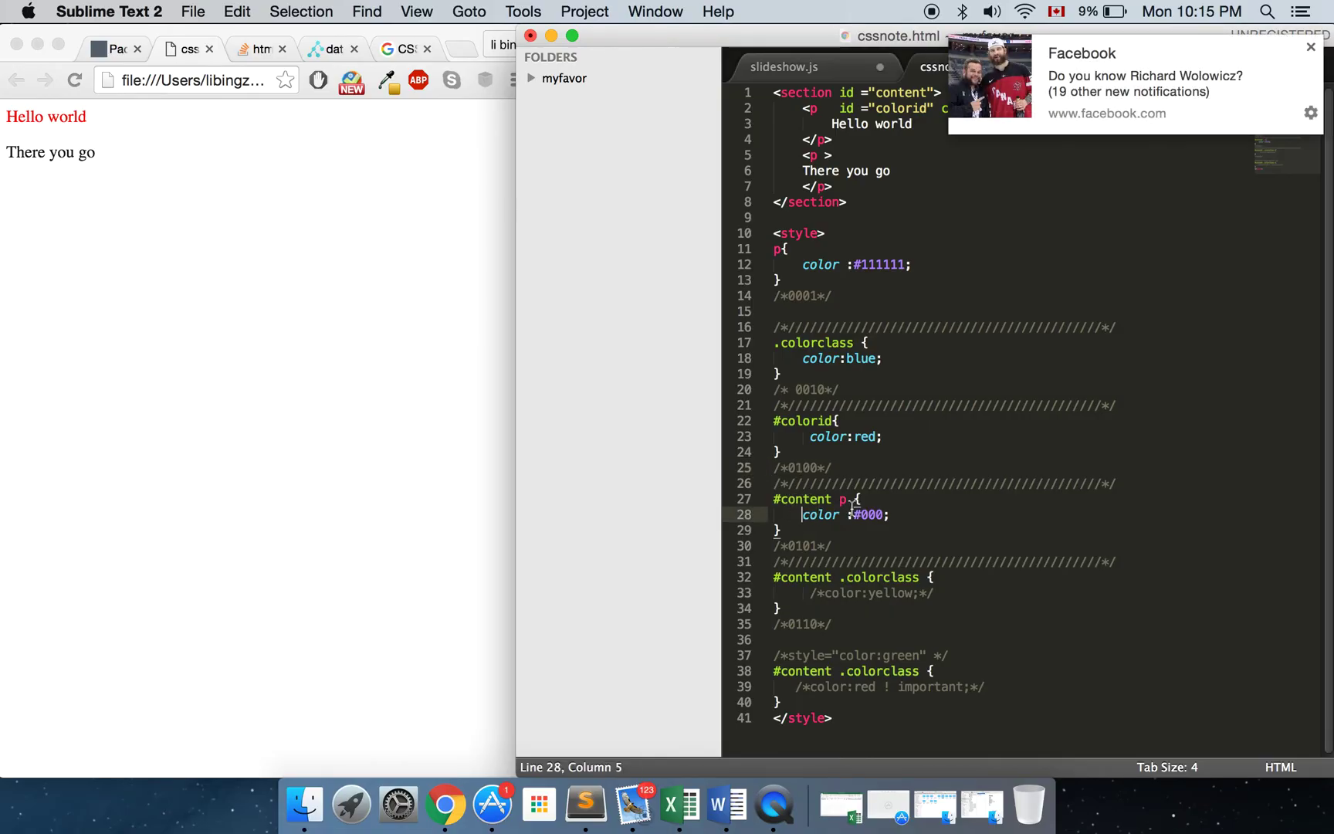
click(1312, 49)
click(841, 499)
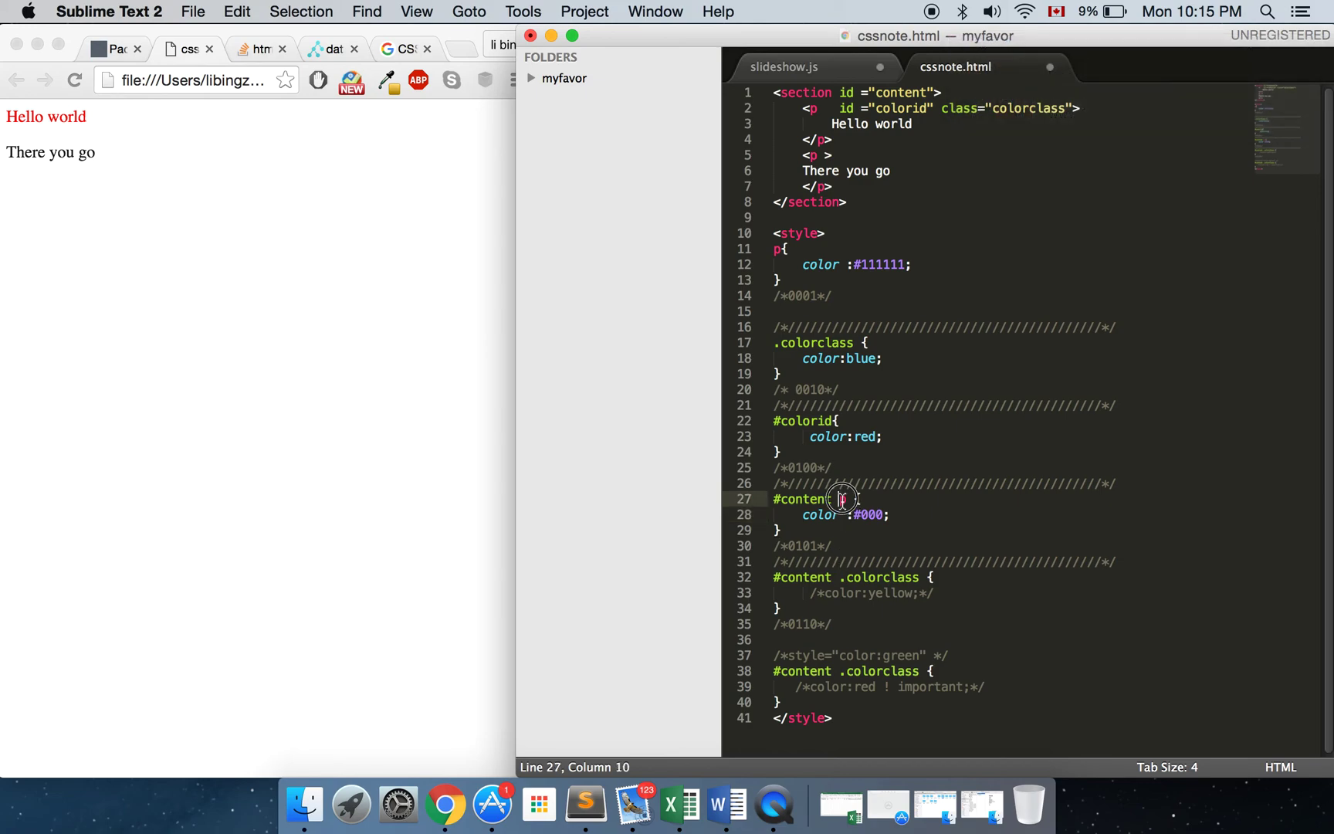
click(816, 545)
mouse_move(817, 546)
mouse_down()
mouse_move(831, 546)
mouse_move(770, 546)
mouse_up()
click(837, 550)
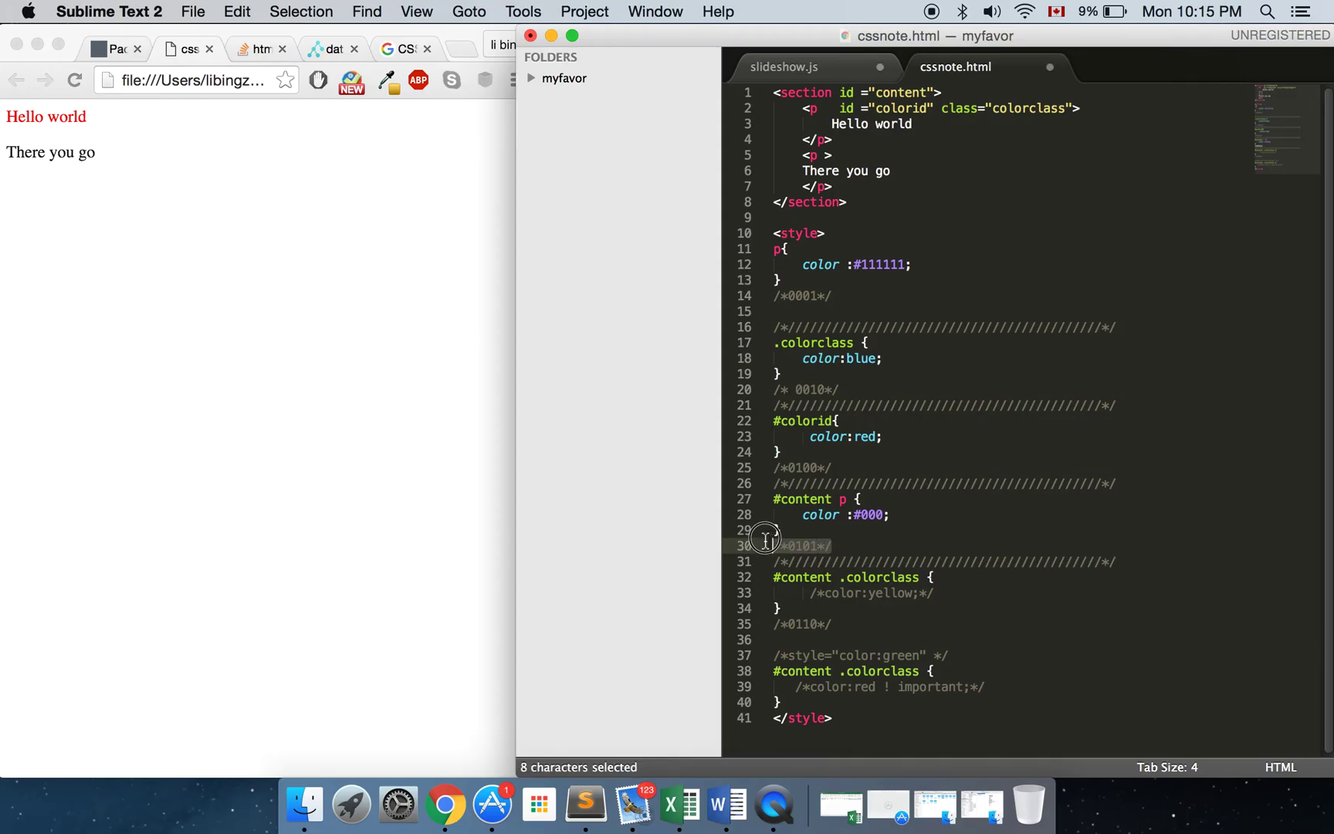
click(837, 545)
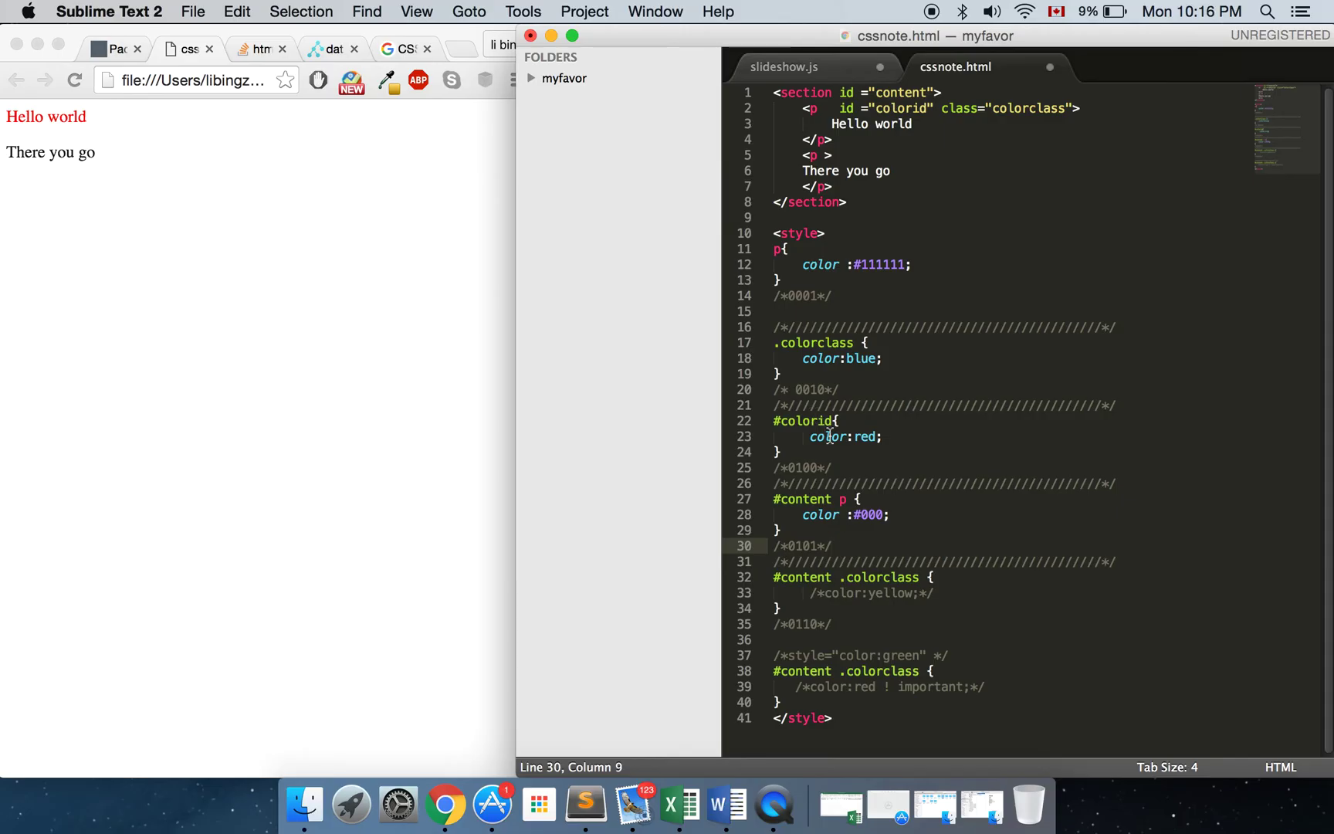
Save the stylesheet and reload Chrome so Hello world turns black.
click(848, 532)
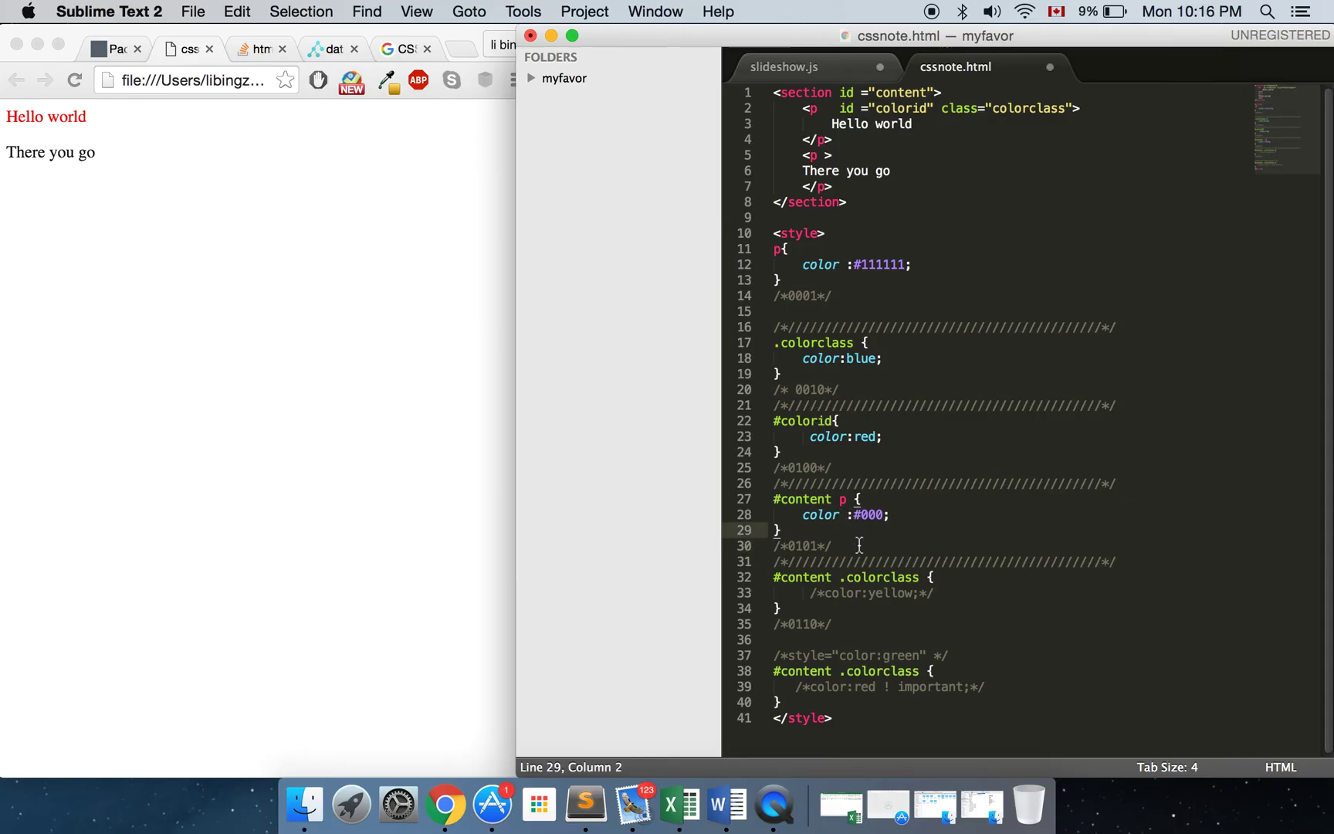
key(super+s)
click(216, 395)
key(super+r)
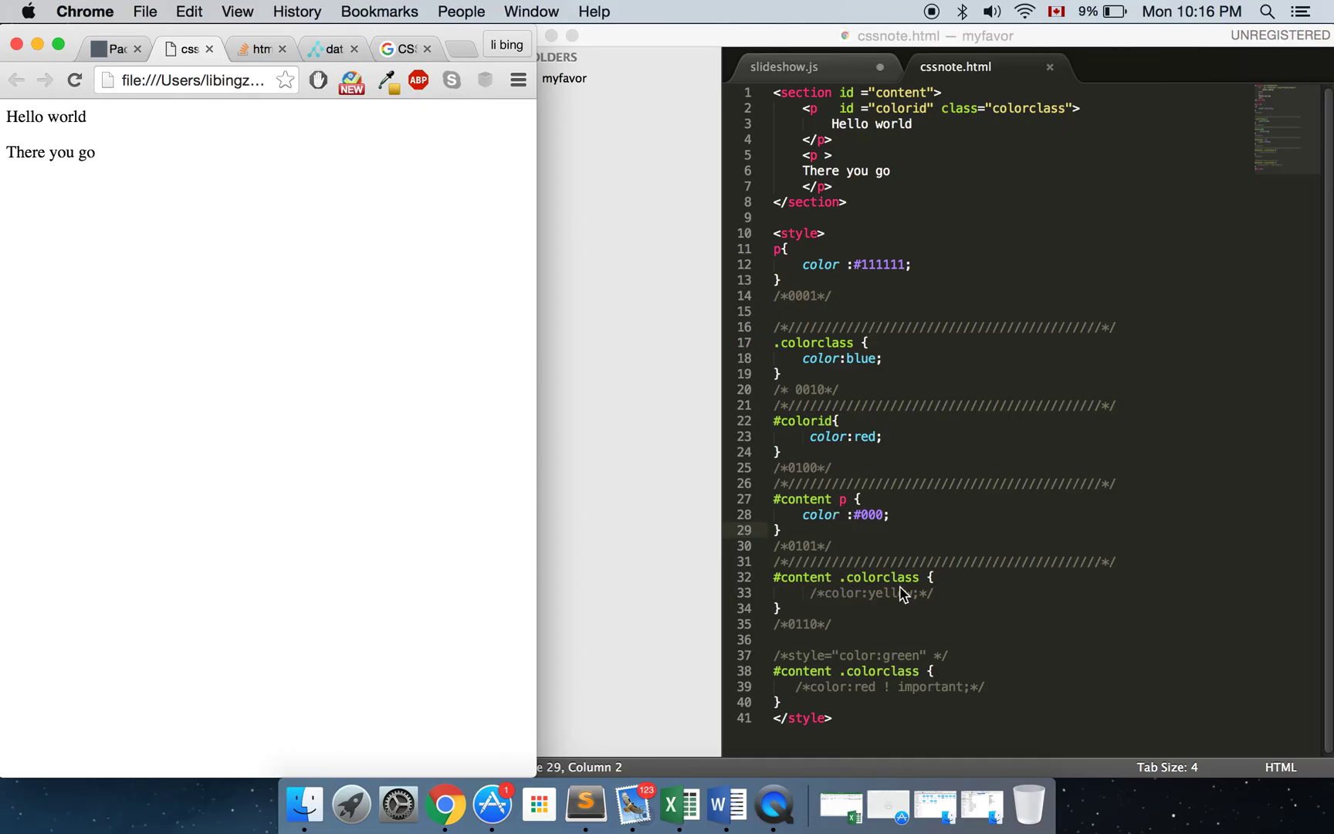
Uncomment color:yellow in #content .colorclass, save, and reload Chrome.
click(835, 602)
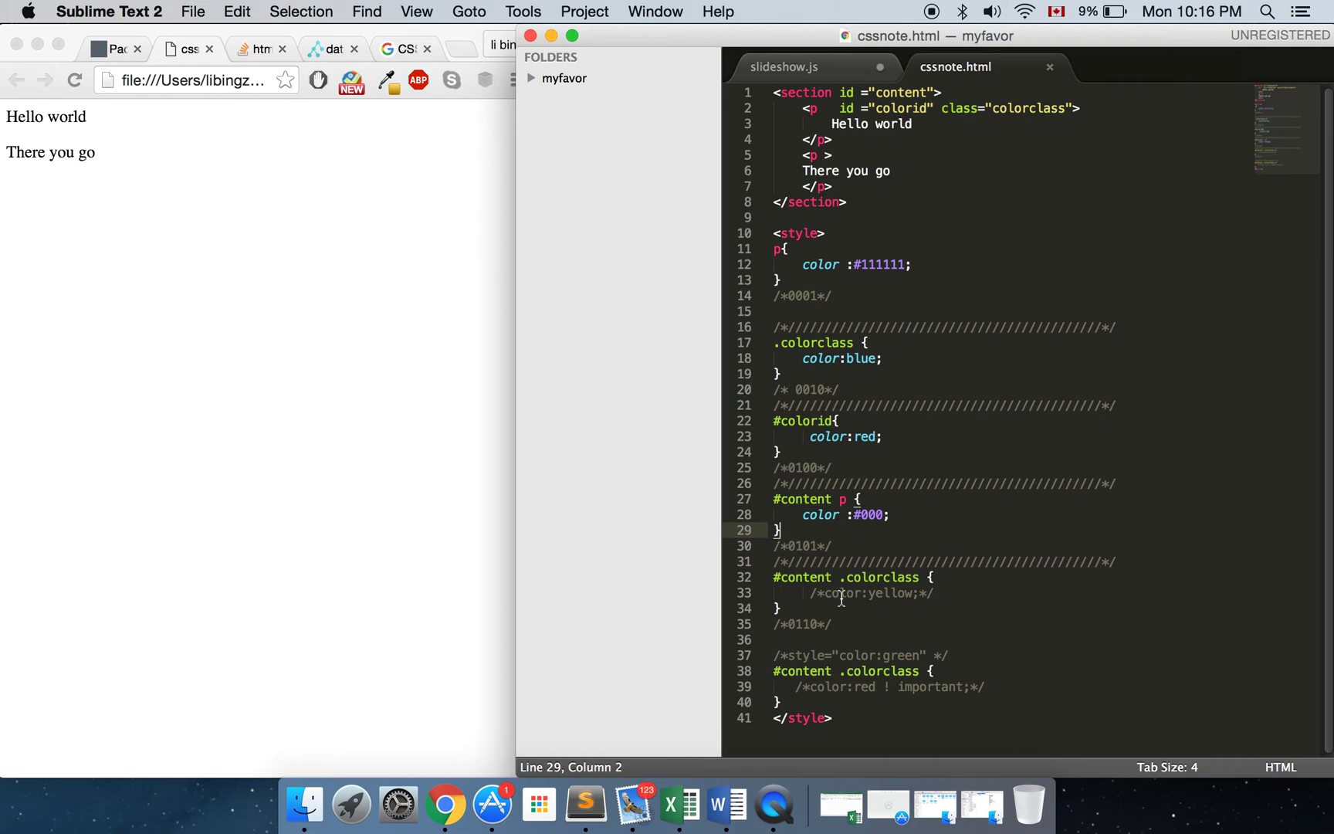
click(839, 597)
key(super+slash)
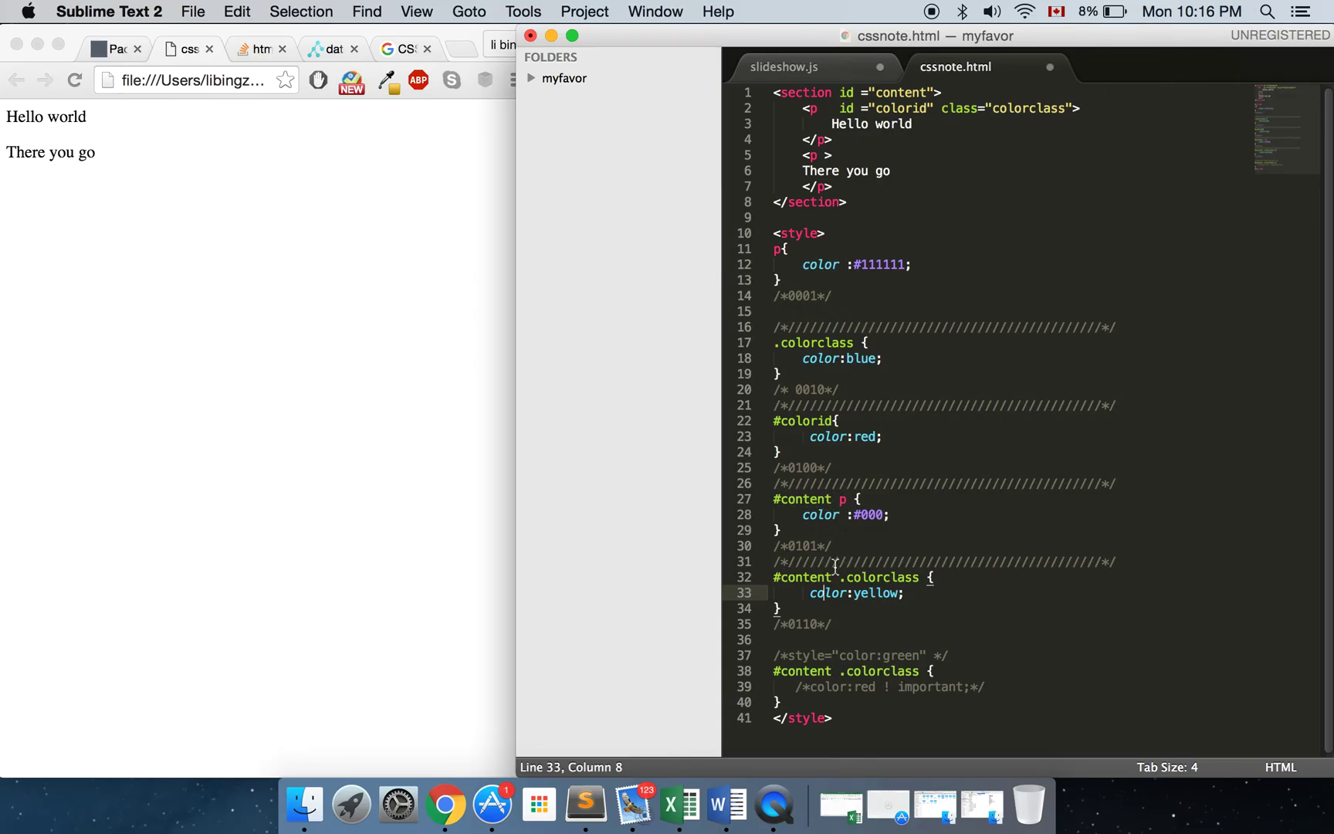
key(super+s)
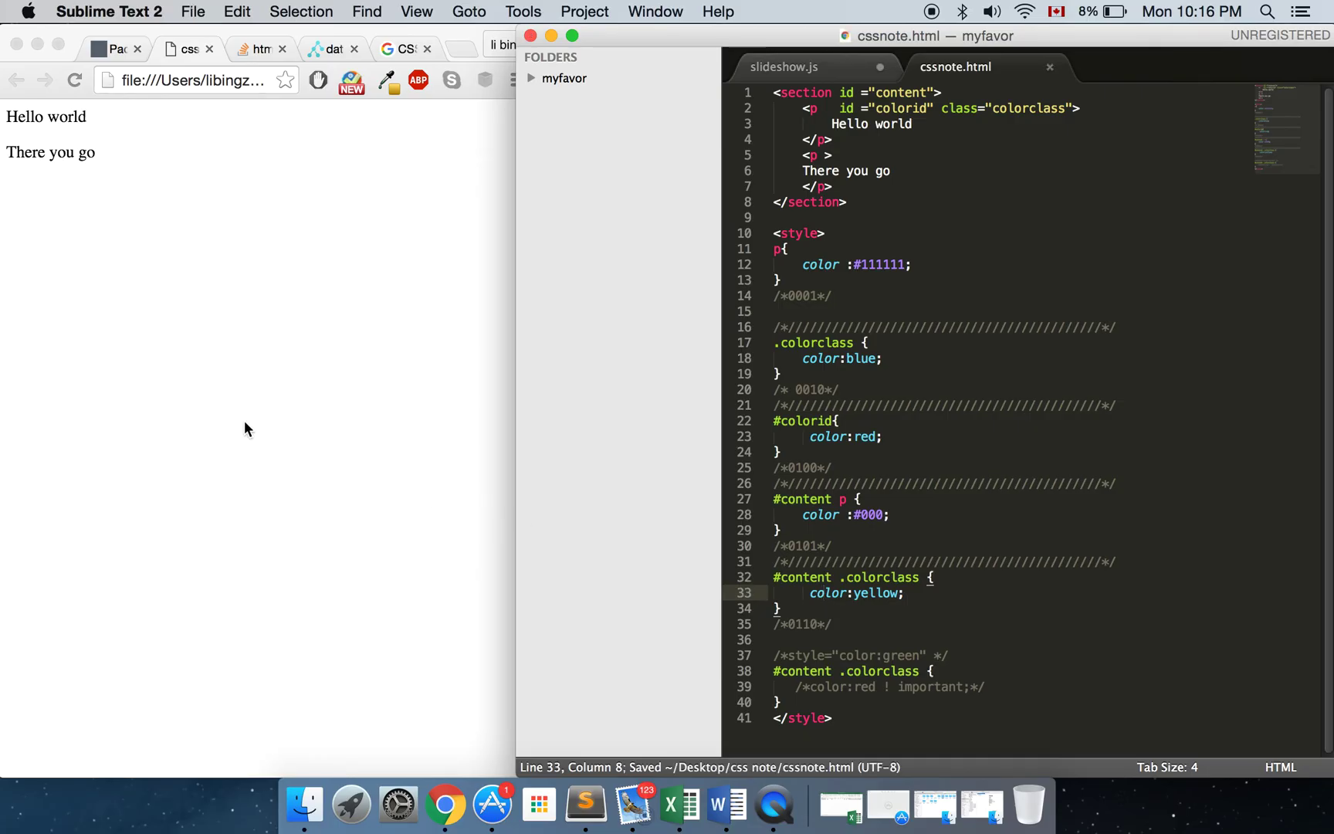
click(298, 384)
key(super+r)
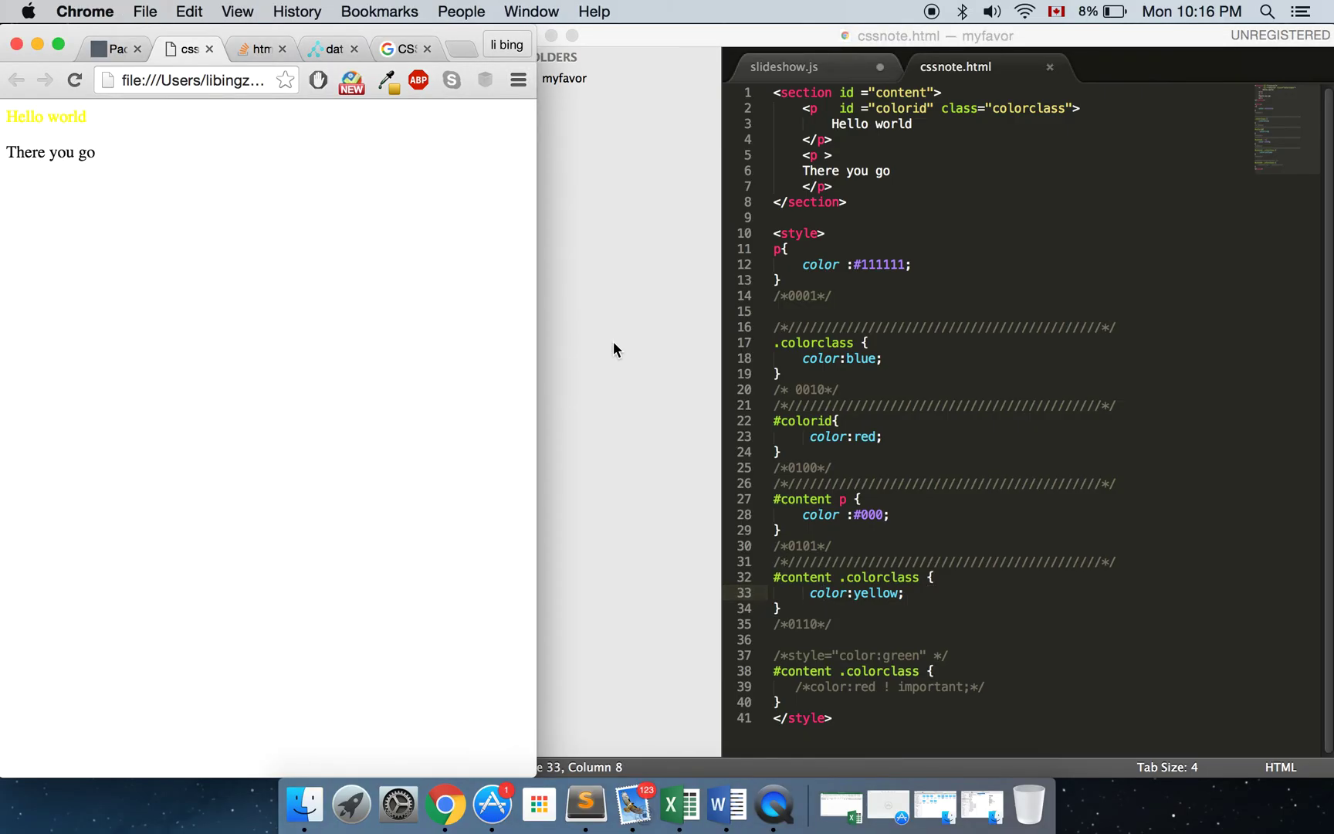
Point out the 0110 comment and select the inline style text in the notes.
click(879, 621)
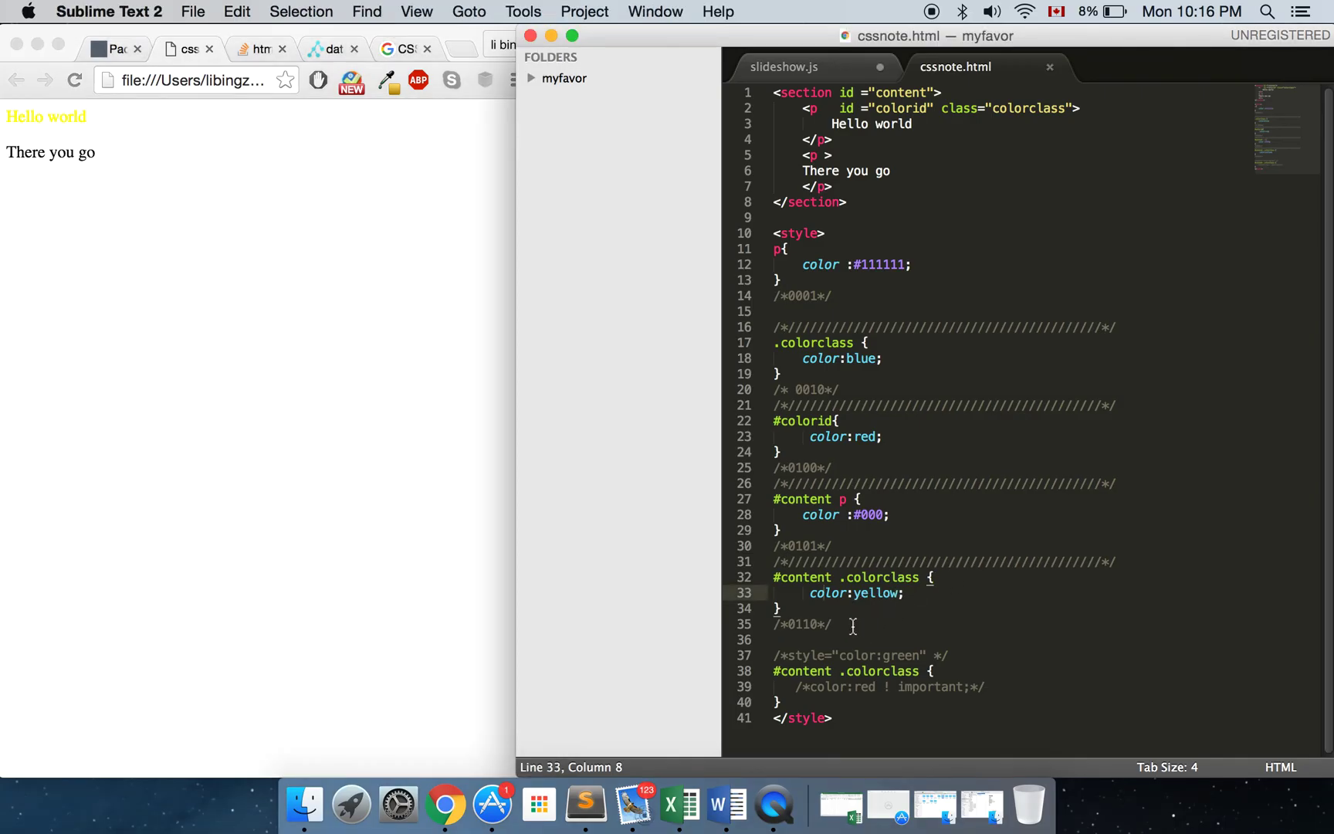
drag(851, 623, 702, 615)
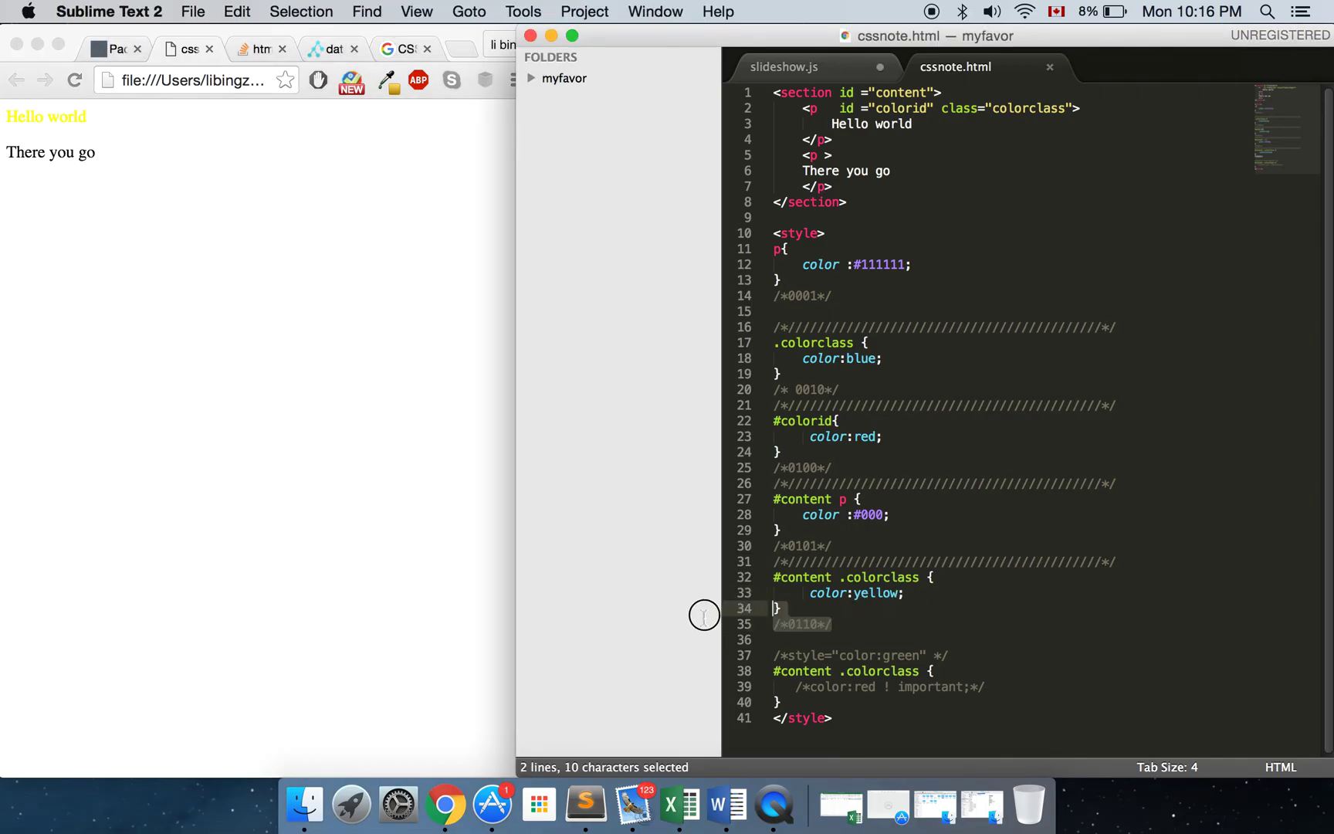
click(819, 625)
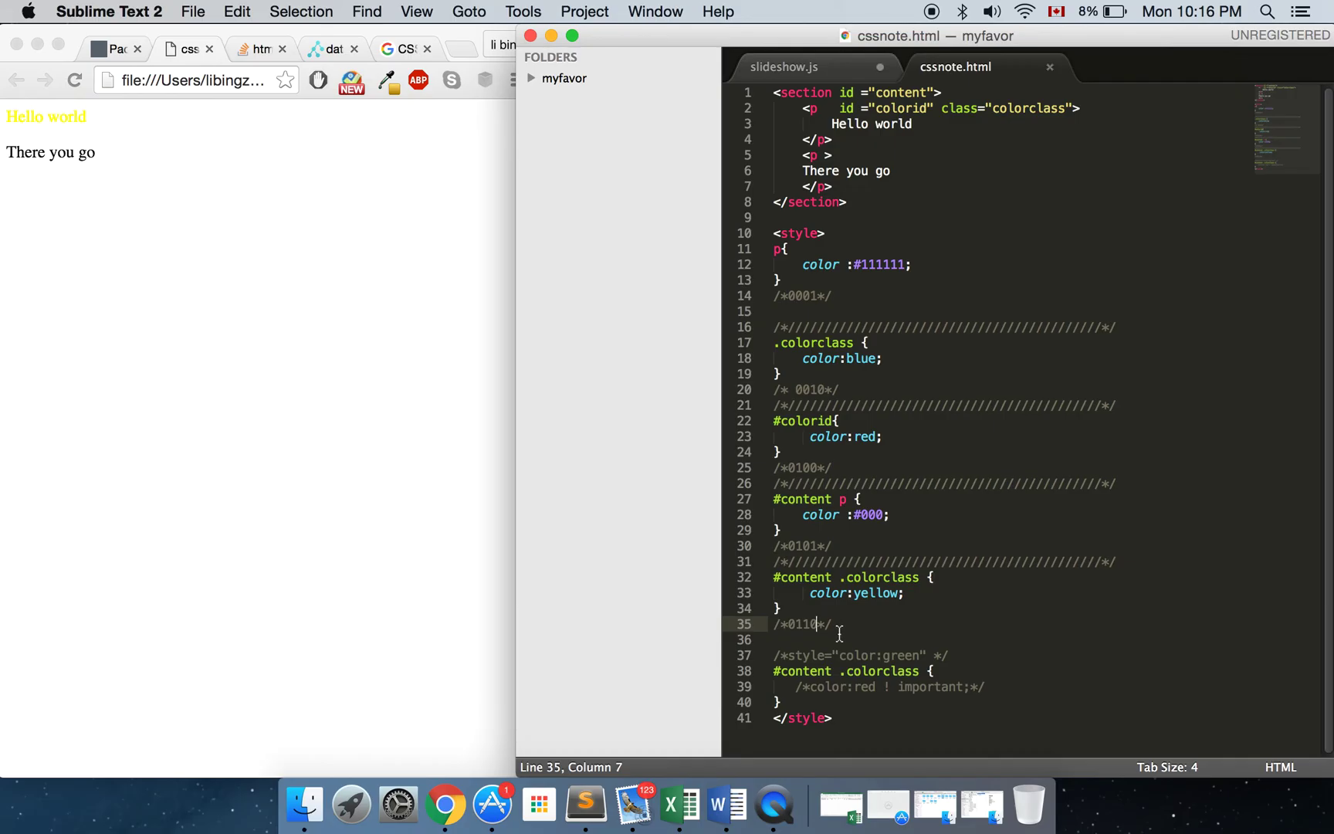
drag(789, 657, 928, 657)
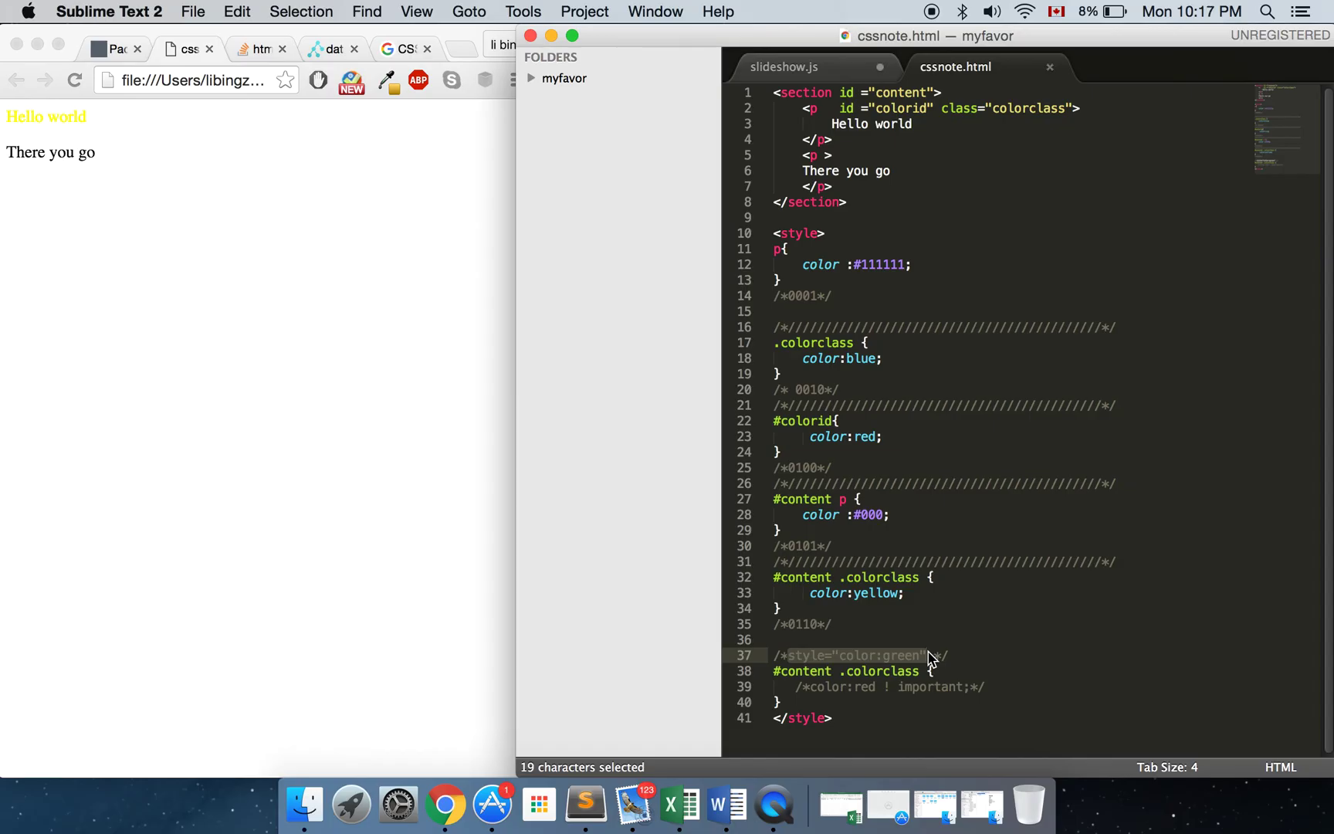
Copy style="color:green" into the Hello world <p> tag and save.
key(super+c)
click(829, 109)
key(super+v)
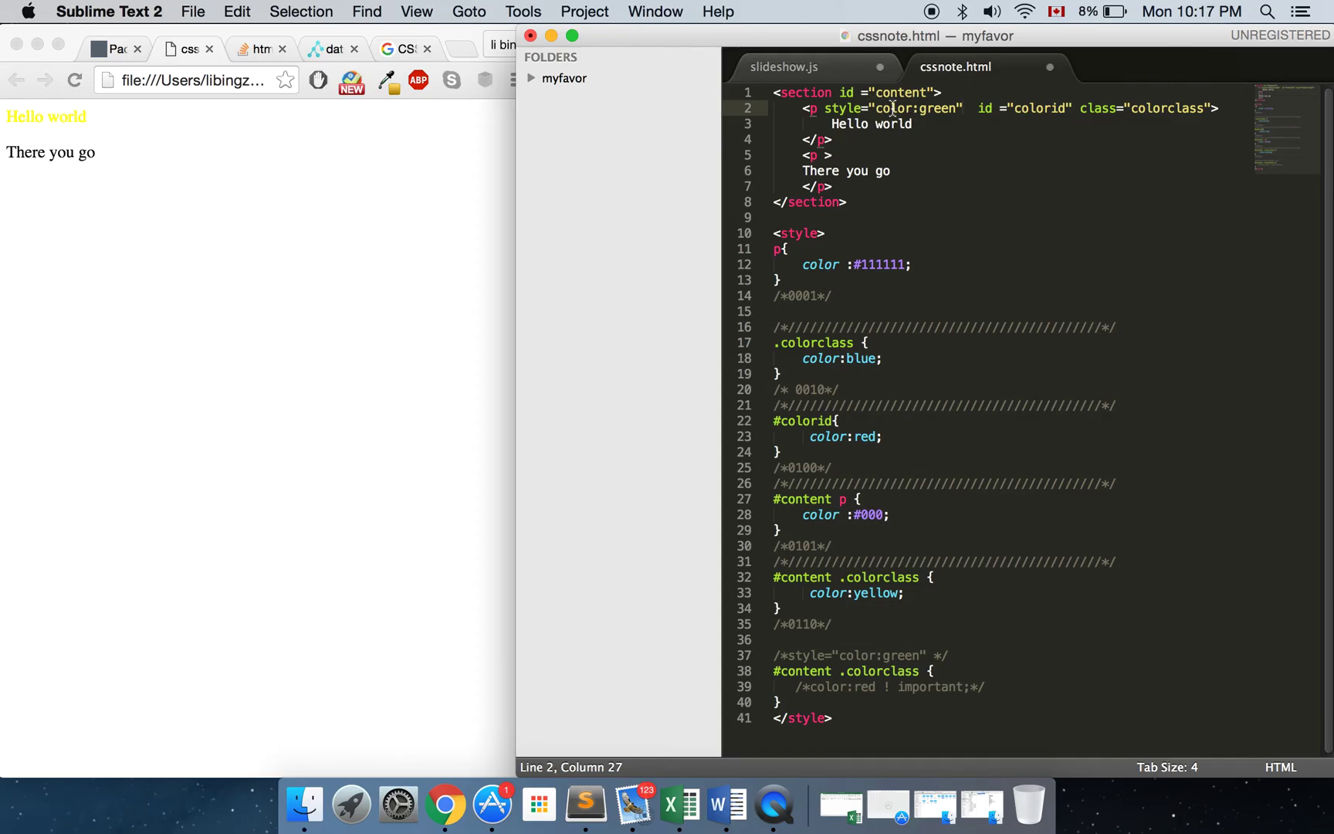
click(970, 110)
drag(791, 107, 848, 138)
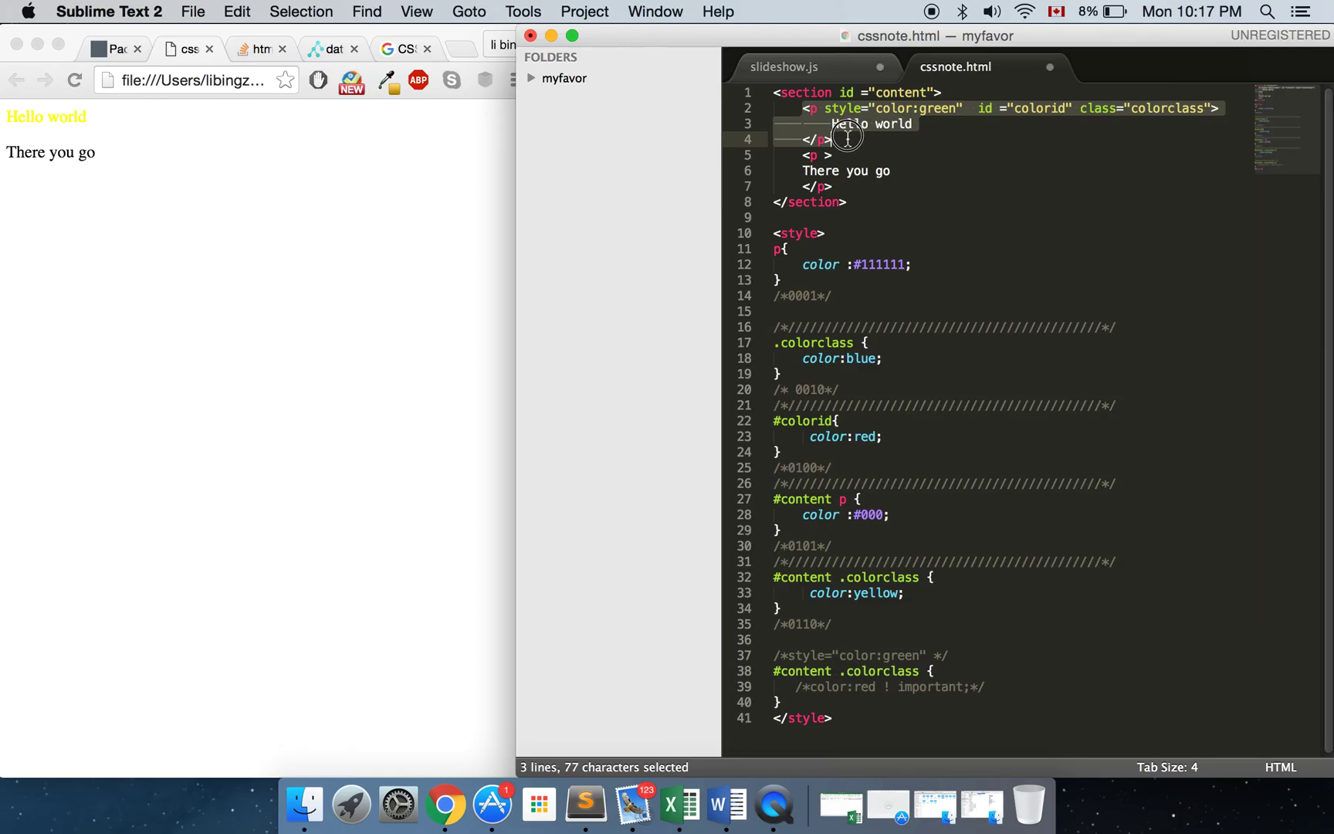
click(848, 138)
key(super+s)
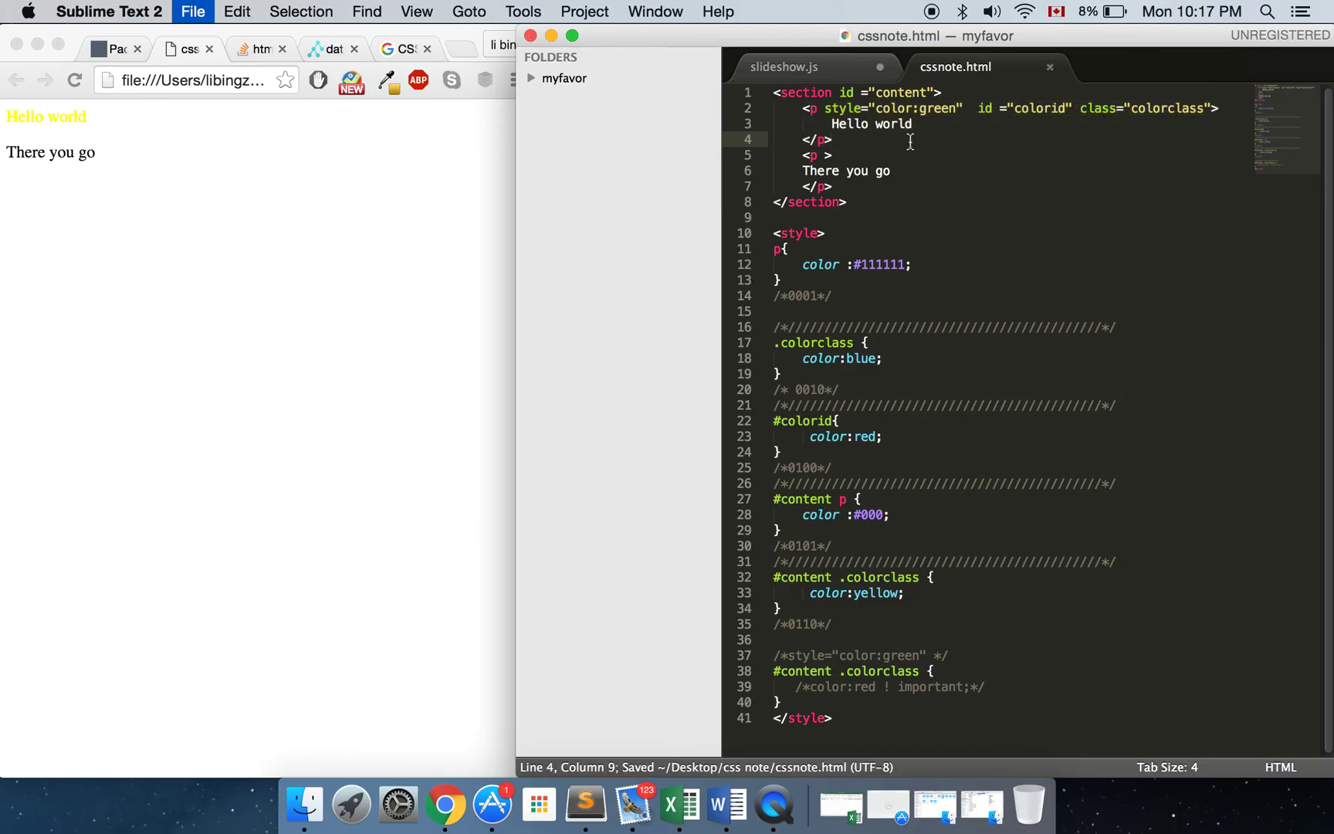
Reload Chrome and highlight the now-green Hello world text.
click(441, 240)
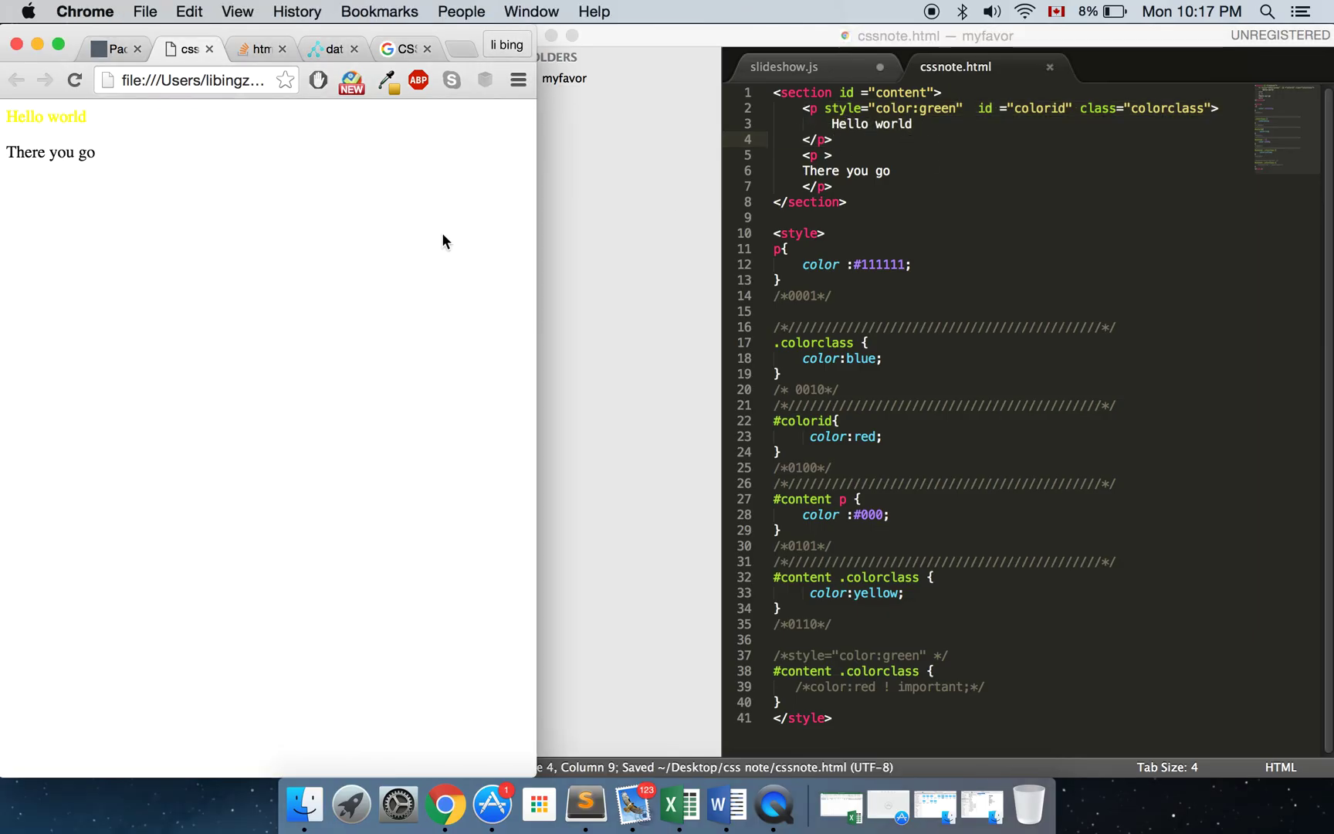
key(super+r)
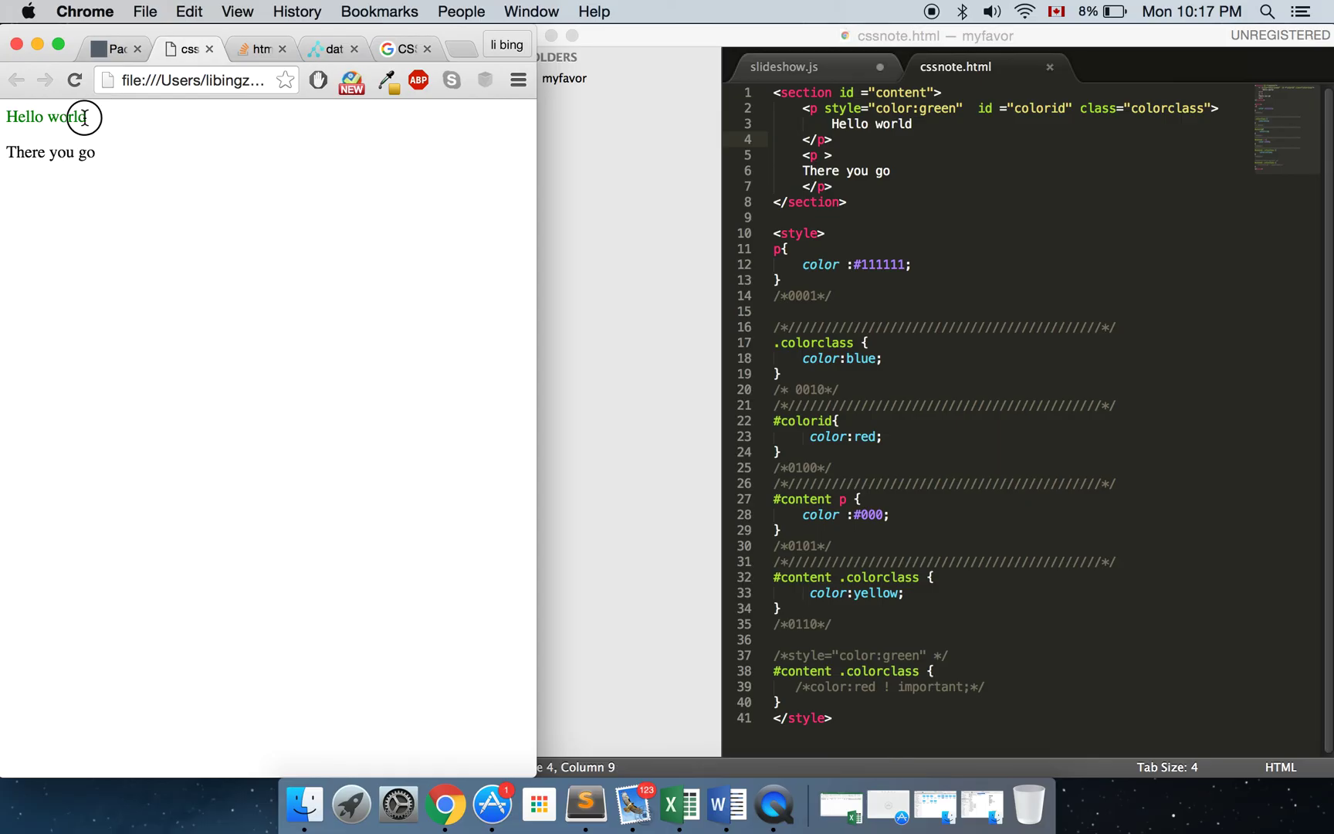
drag(91, 114, 3, 116)
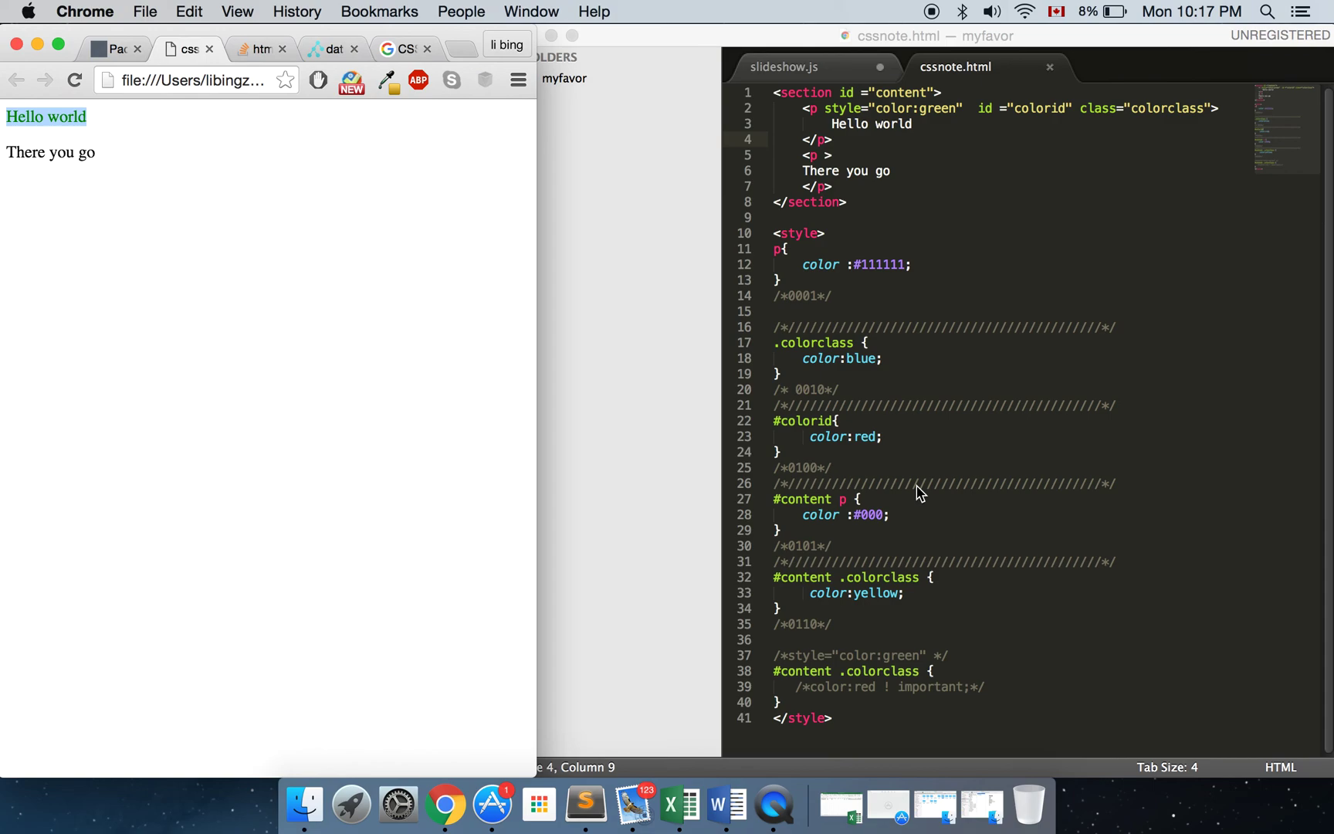
click(824, 639)
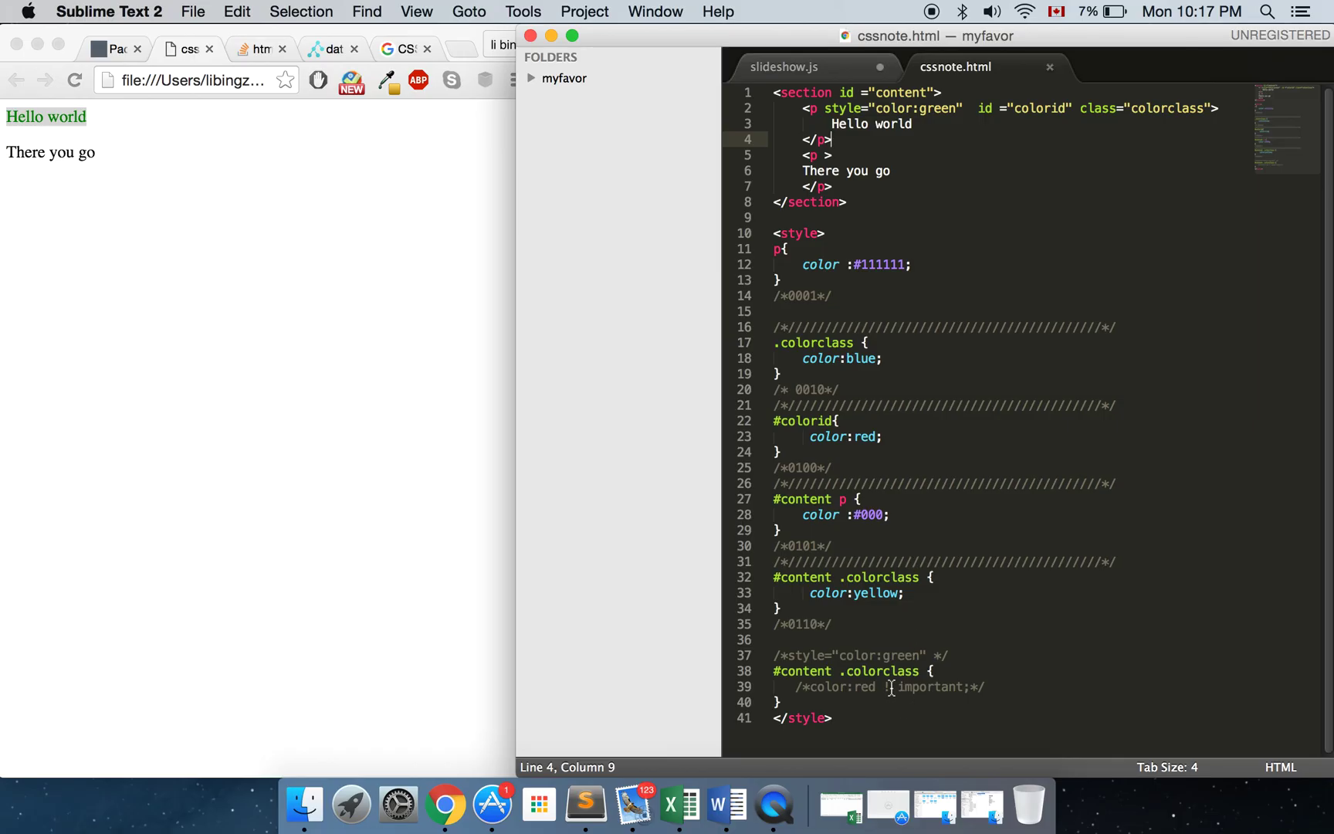
Uncomment the line 39 'color: red !important' declaration and save the stylesheet.
click(811, 688)
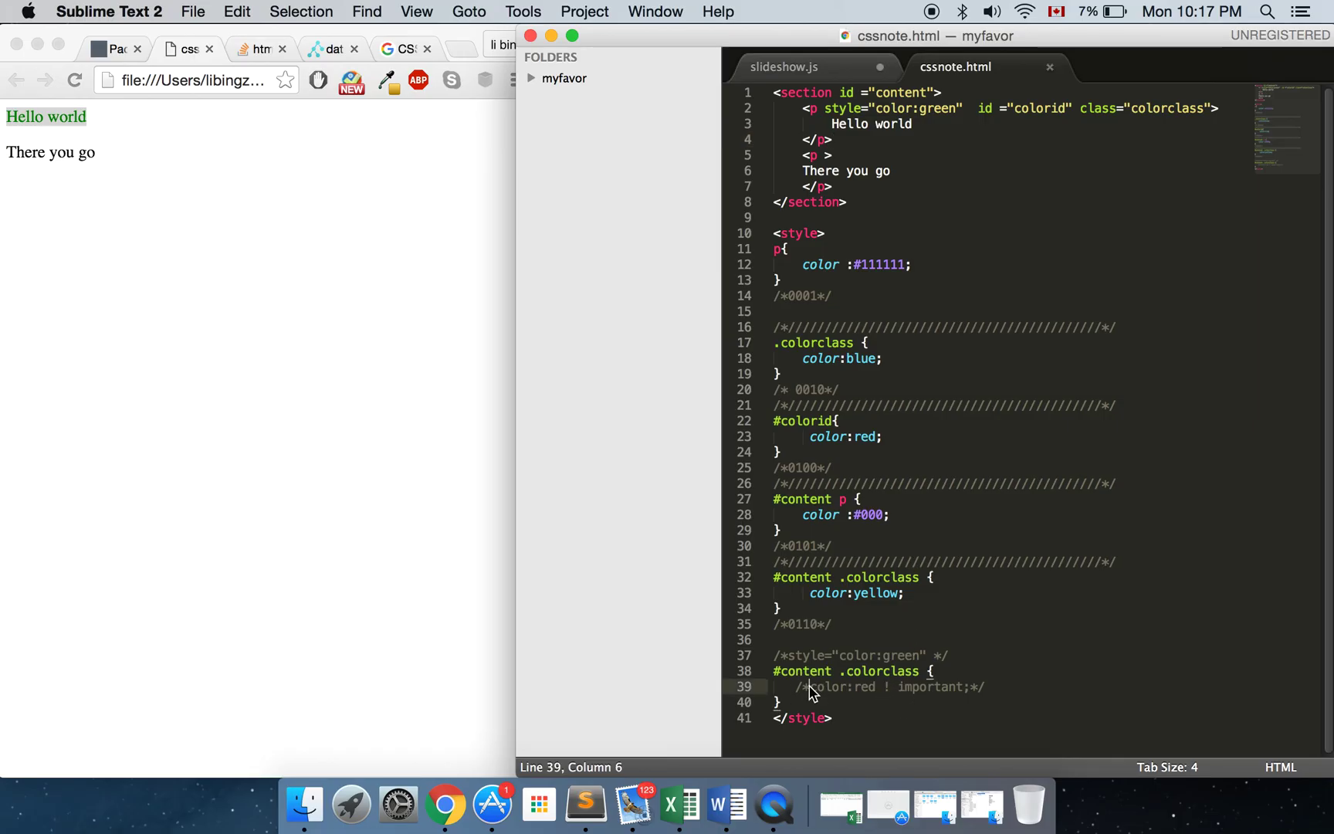
key(super+slash)
click(901, 611)
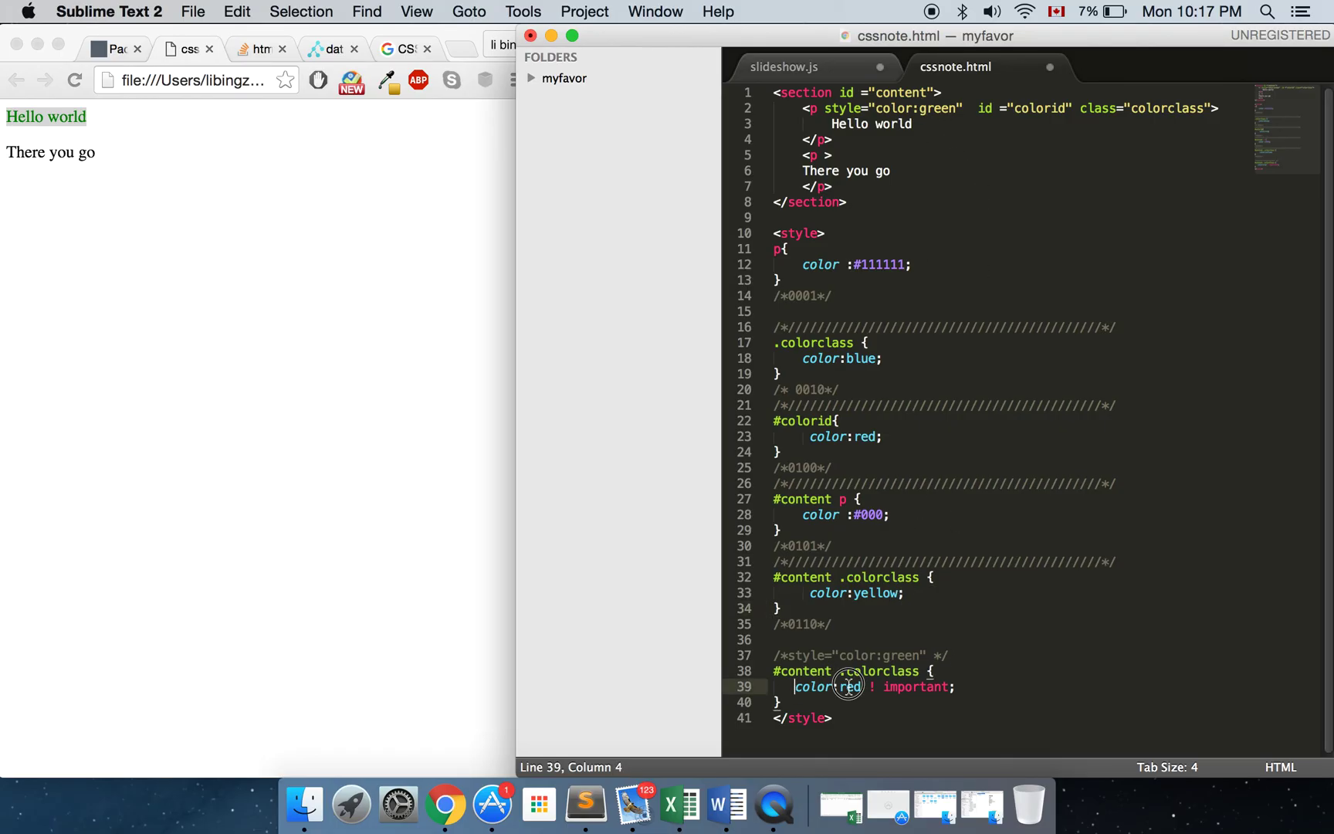
drag(795, 686, 986, 696)
key(super+s)
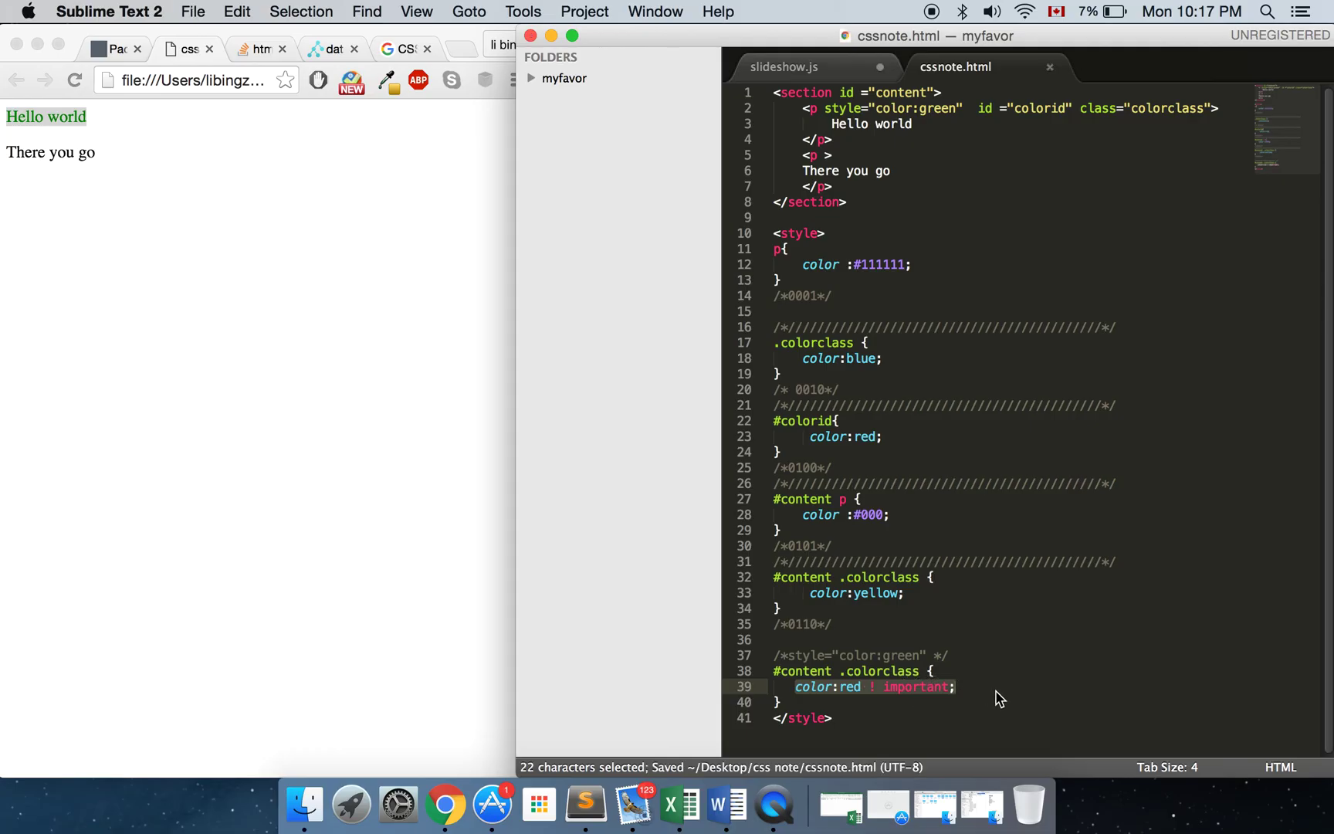
Reload the page in Chrome to confirm Hello world now appears red.
click(446, 501)
key(super+r)
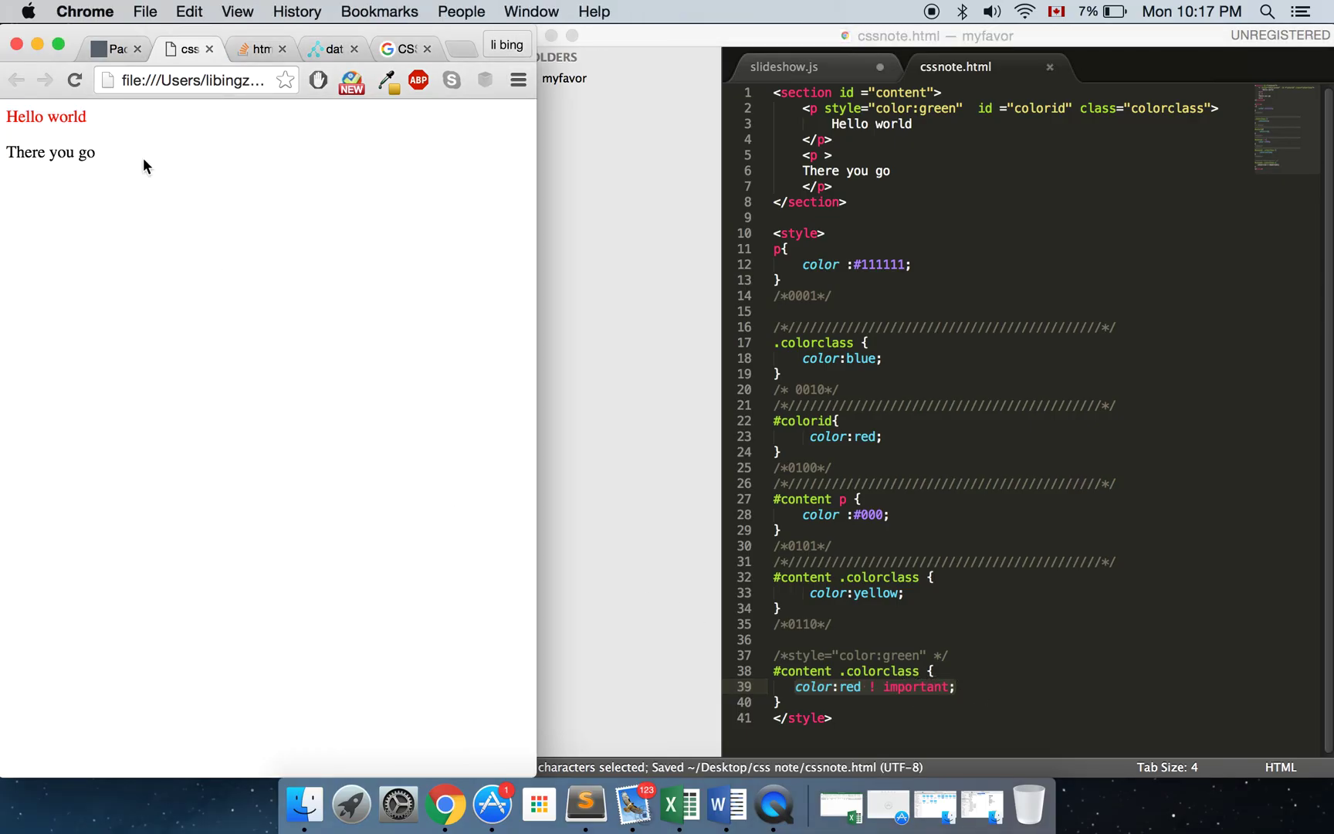
drag(119, 138, 12, 111)
click(111, 178)
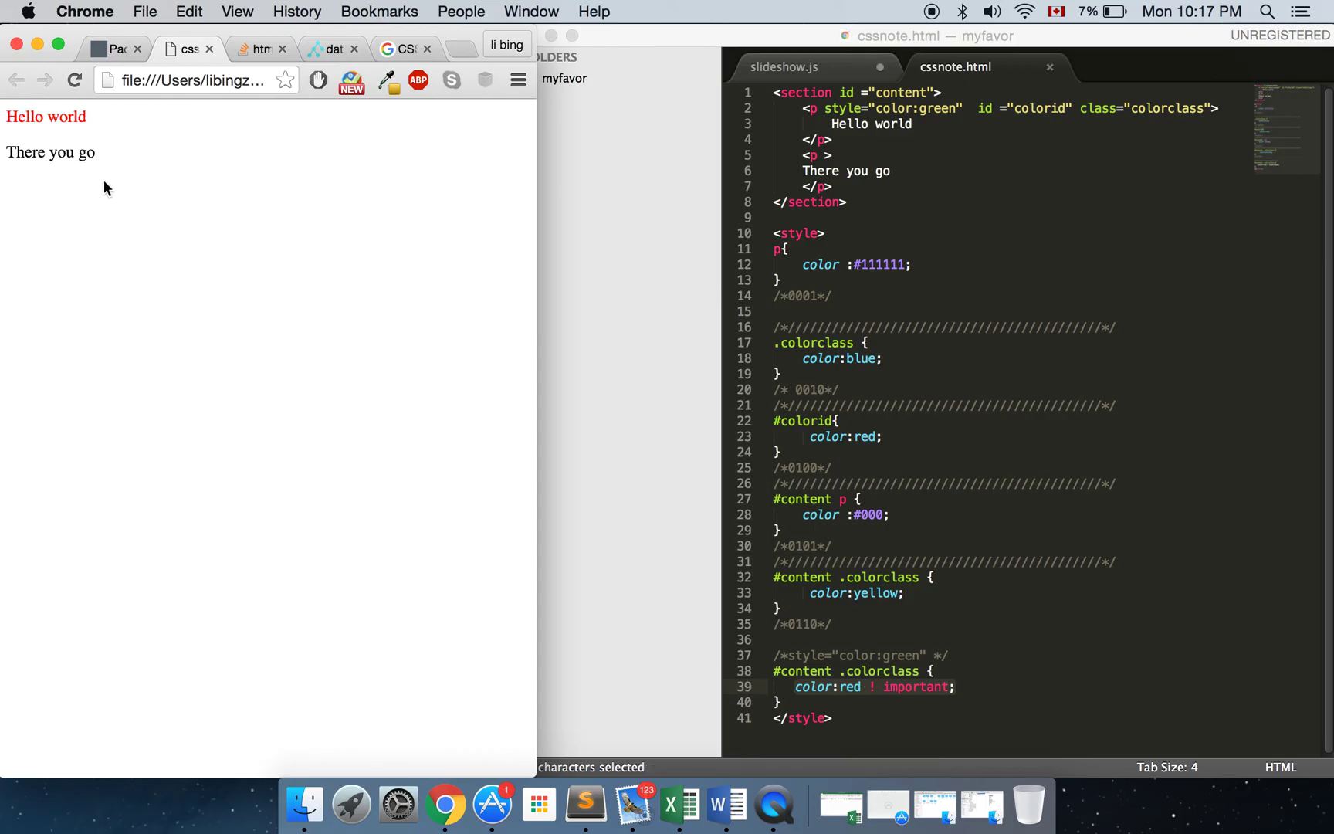